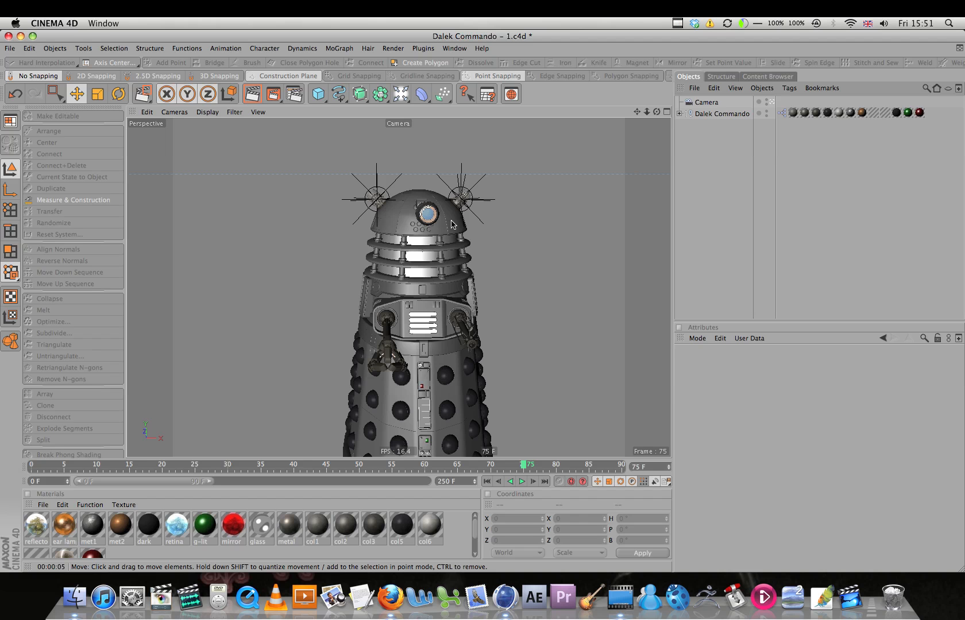
- Add a MoGraph Sound Effector to the scene and place it below Dalek Commando in the object list
left_click_drag(636, 111, 448, 322)
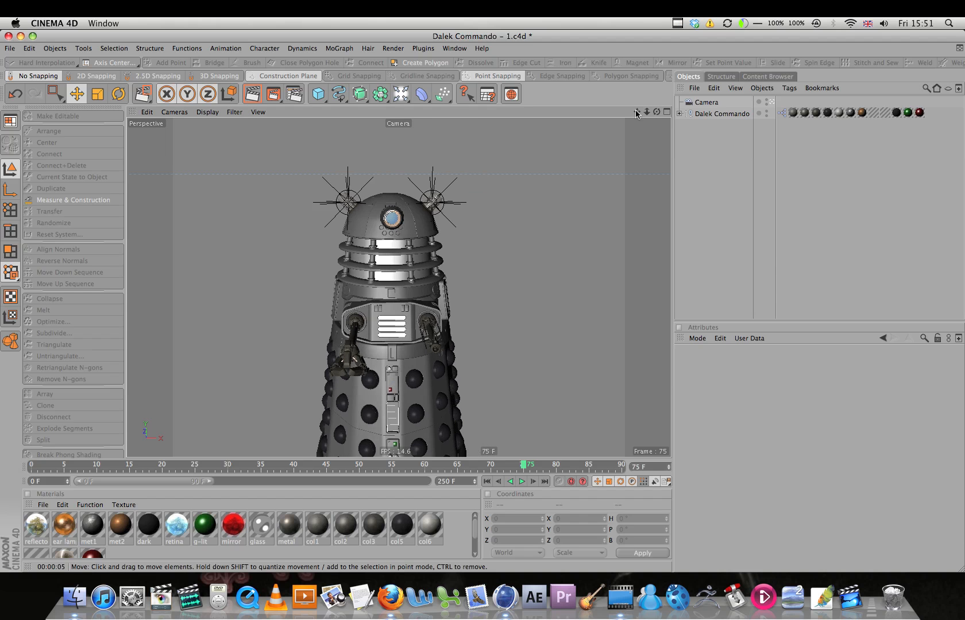
left_click(339, 48)
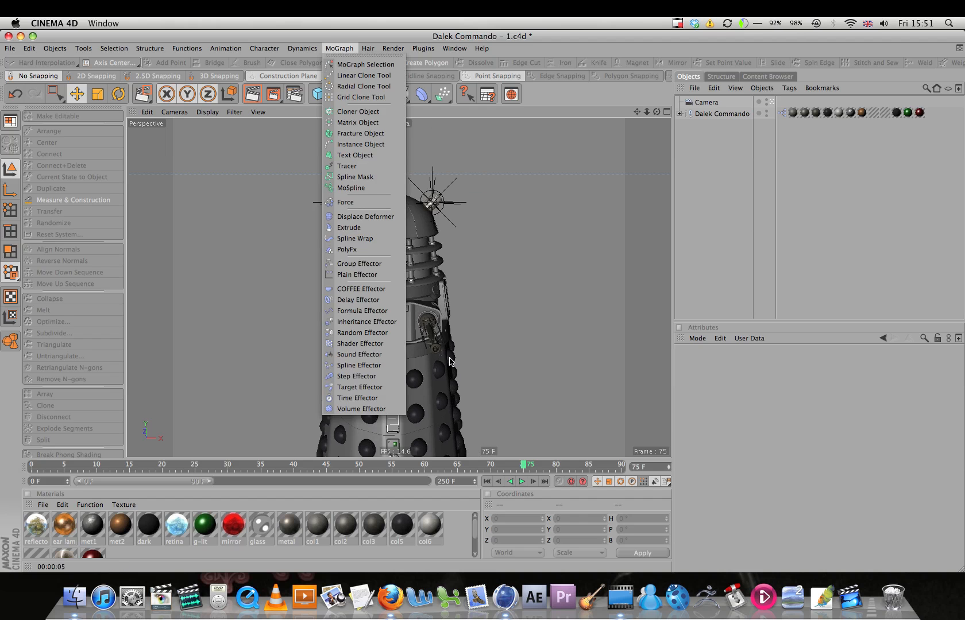
left_click(382, 356)
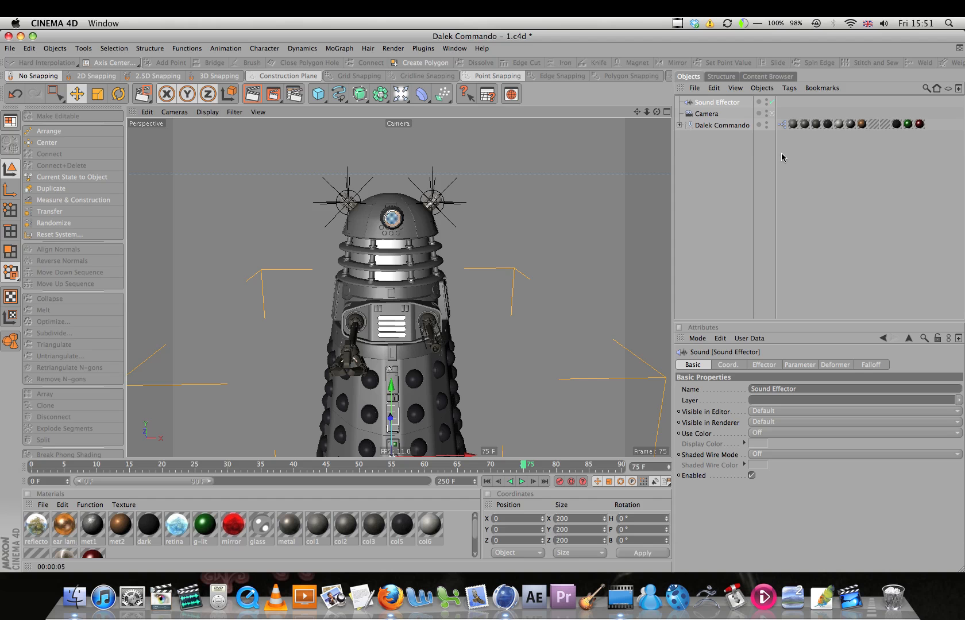
left_click_drag(721, 112, 726, 170)
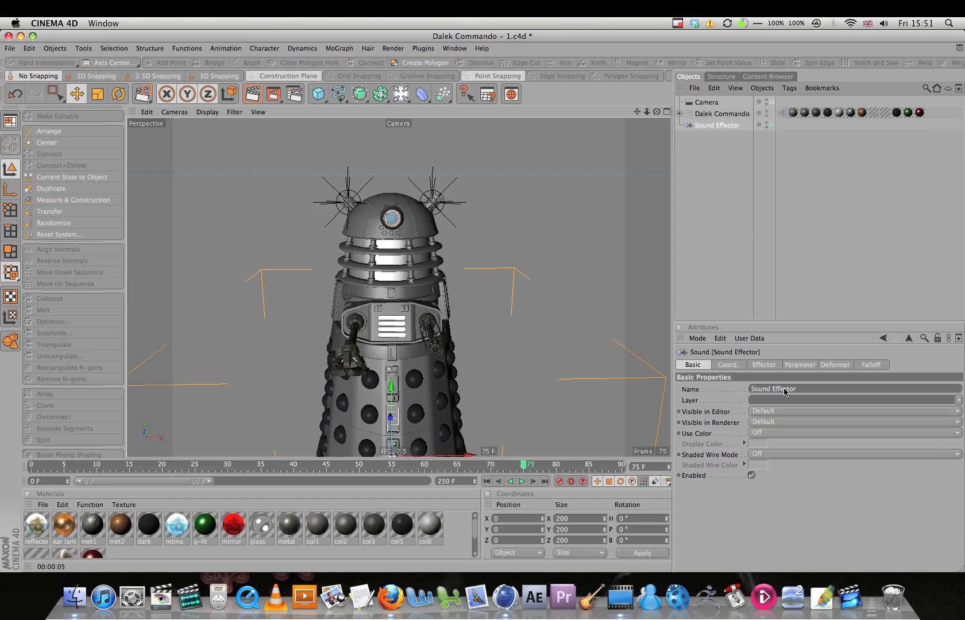
- Load "Commando - Exterminate 1.wav" as the Sound Effector's sound file, replacing the copy in the document path
left_click(764, 365)
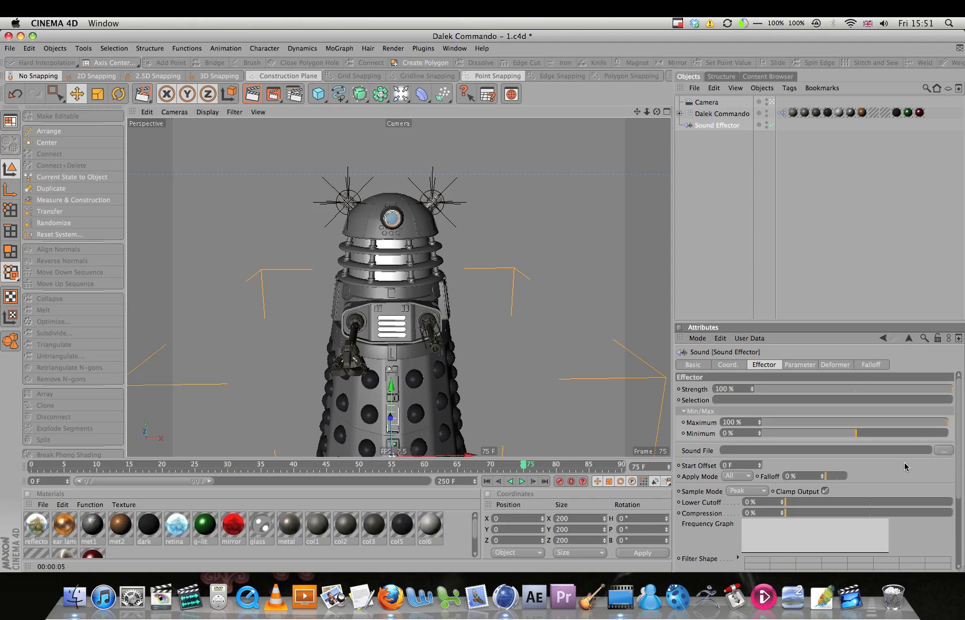
left_click(946, 451)
left_click(945, 451)
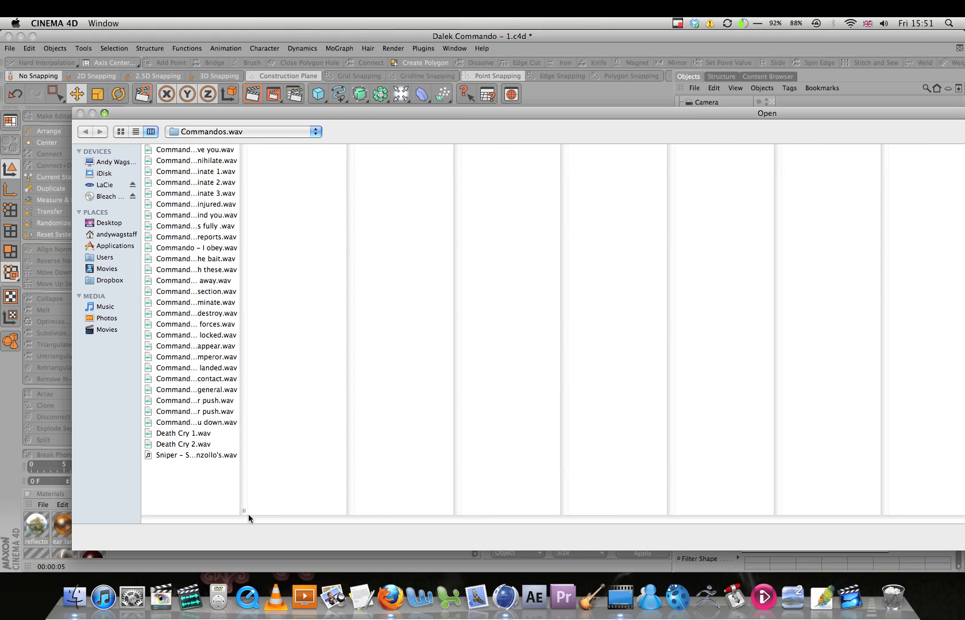
left_click_drag(244, 510, 450, 505)
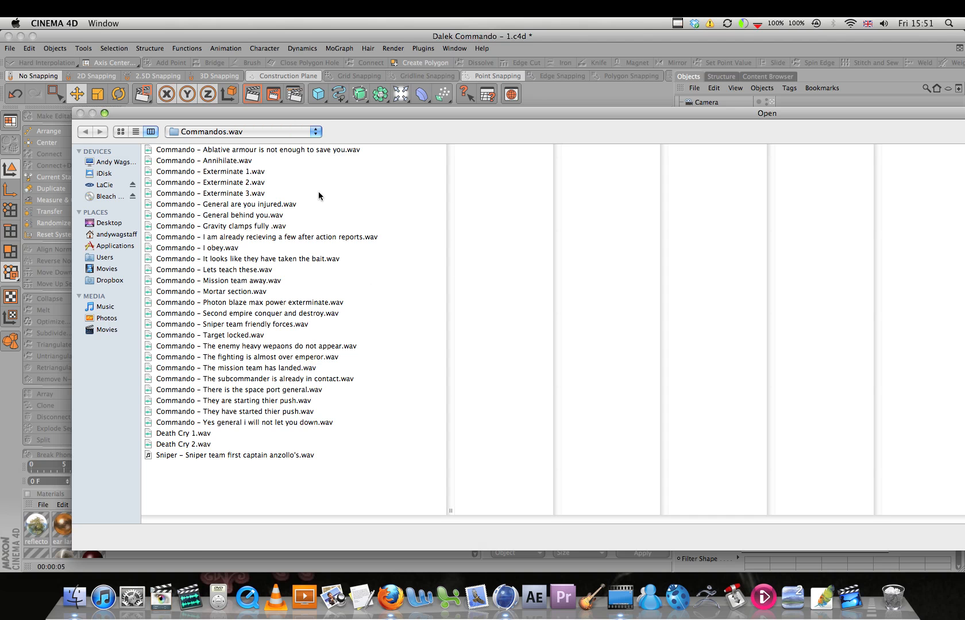
left_click(253, 172)
key("Return")
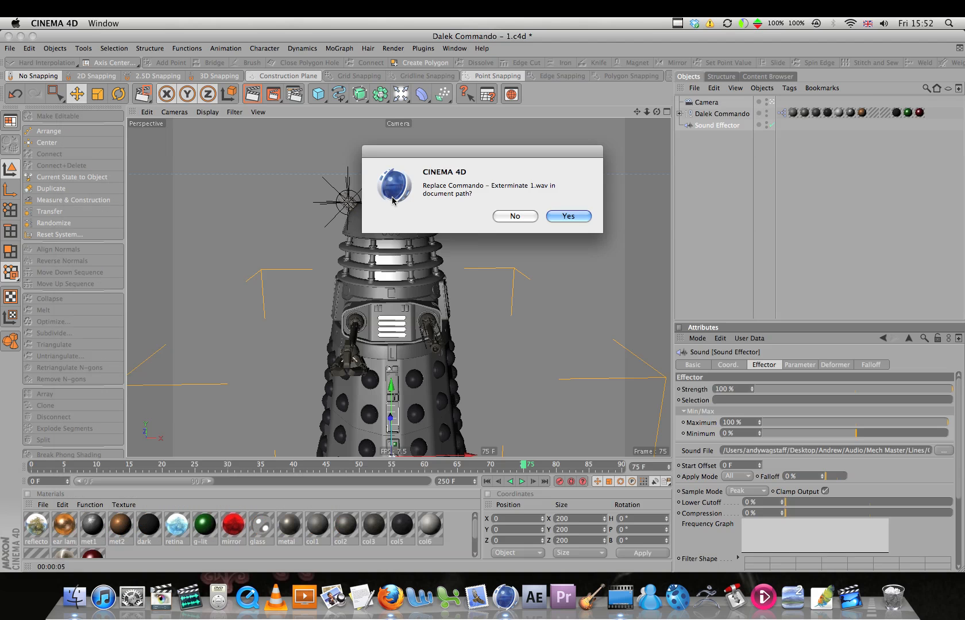
left_click(581, 217)
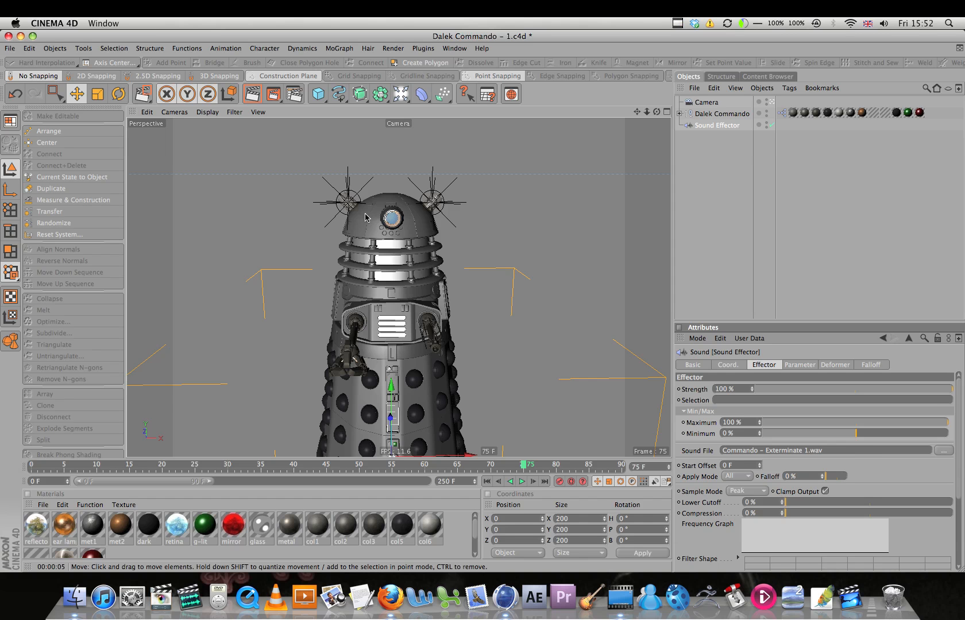
- Set the Sound Effector's start offset to 25 frames and return the animation to frame 0
left_click(487, 480)
type("25")
key("Return")
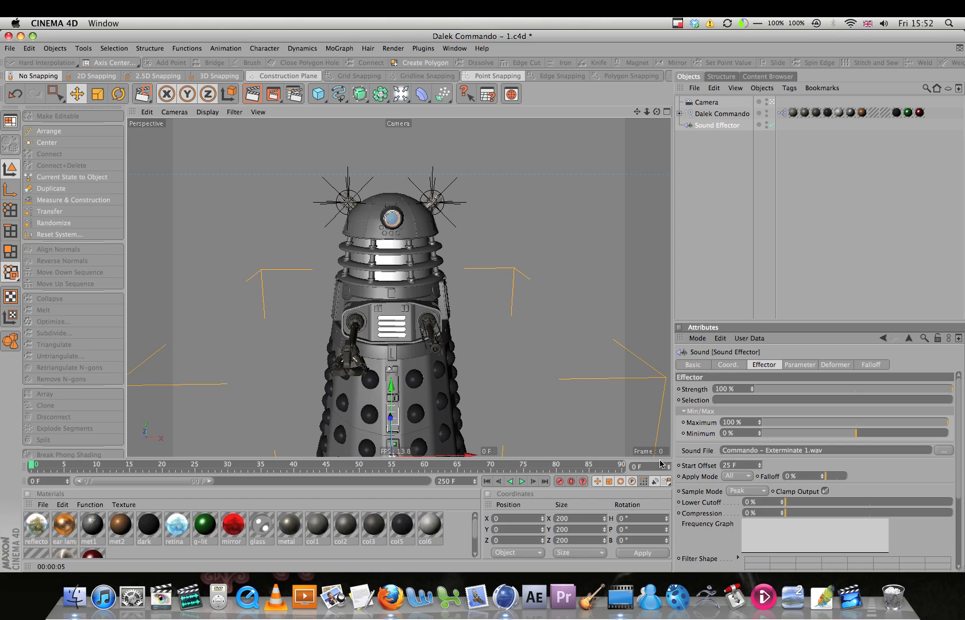
- Play the animation to preview the sound, and replace the effector's sound file name with its full path
left_click(522, 481)
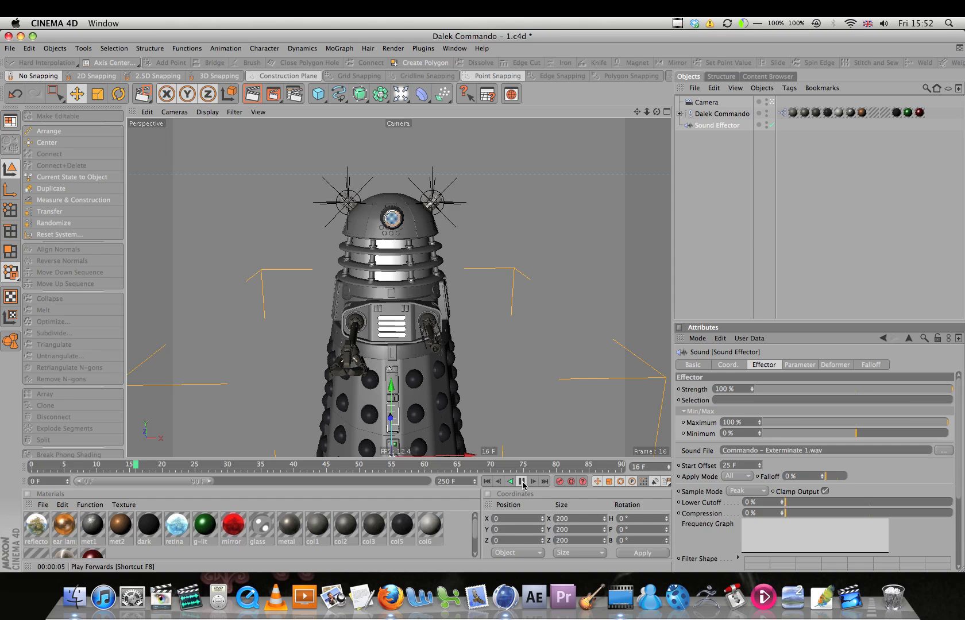
left_click(522, 481)
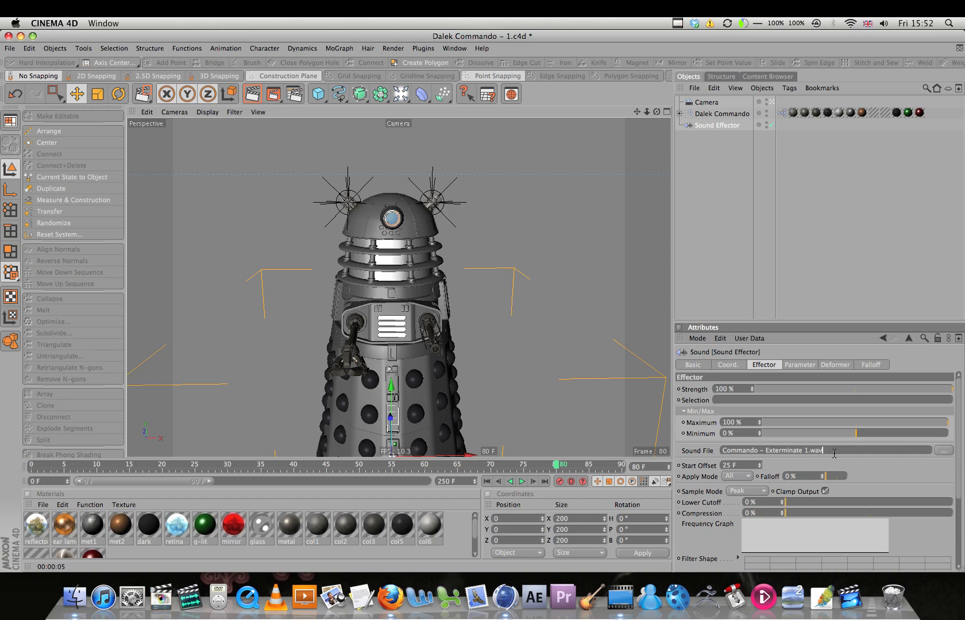
key("Return")
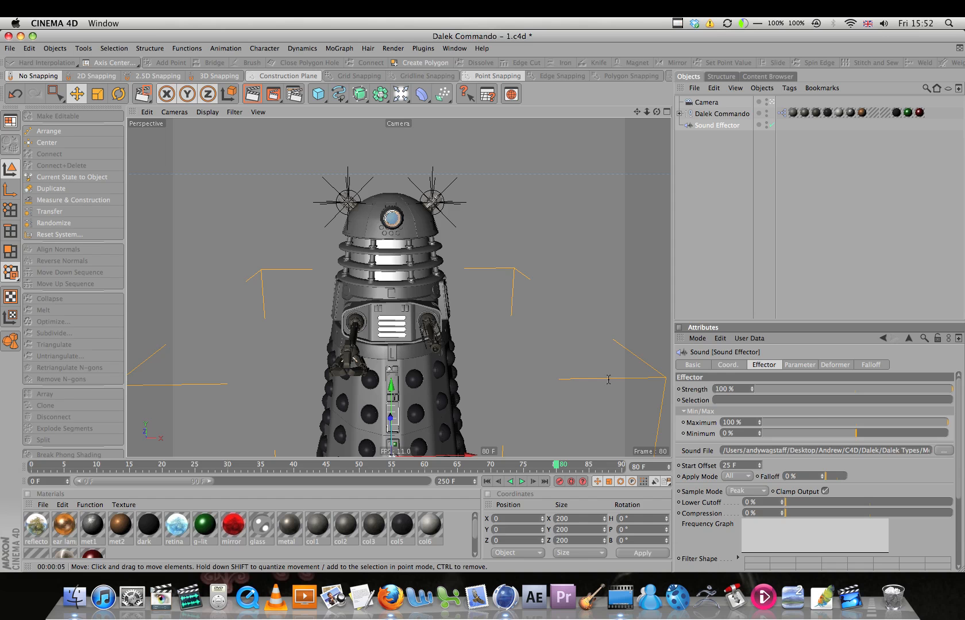
- Set the Sound Effector's Strength and Maximum to 25%
left_click(738, 391)
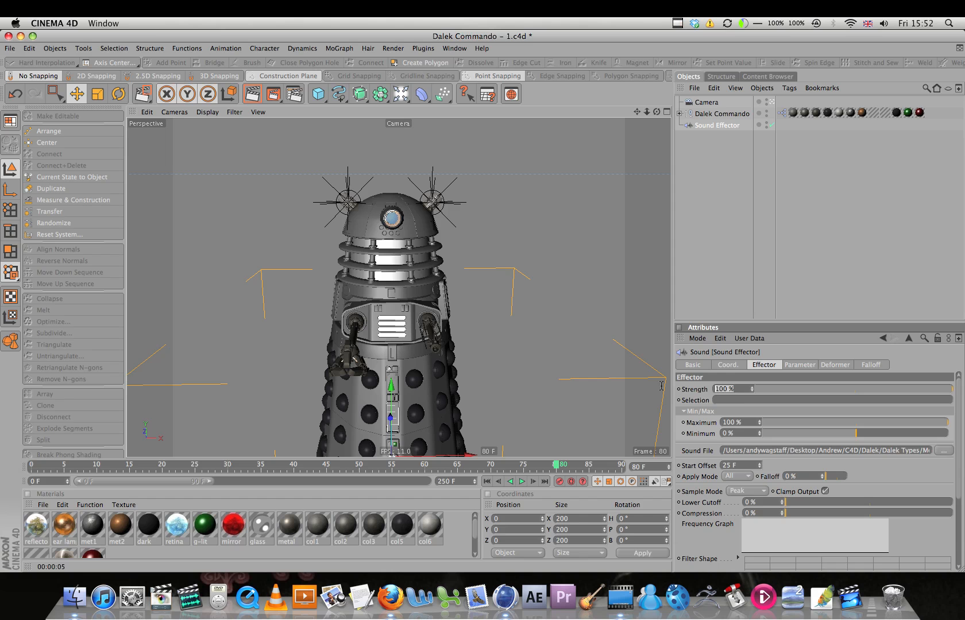
type("25")
key("Return")
key("Tab")
type("25")
key("Return")
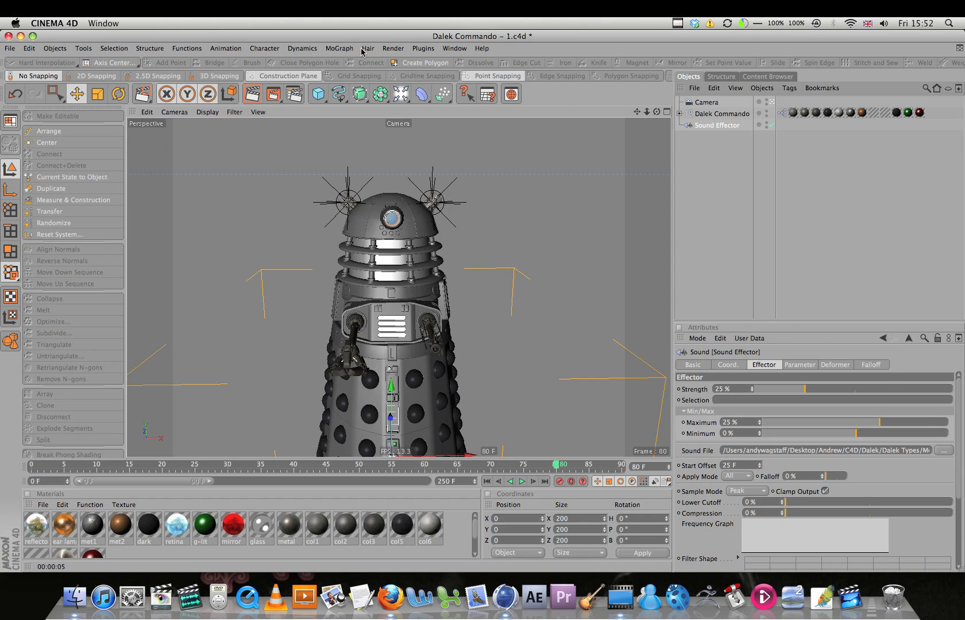
- Add an XPresso tag to the Sound Effector
left_click(788, 89)
mouse_move(823, 106)
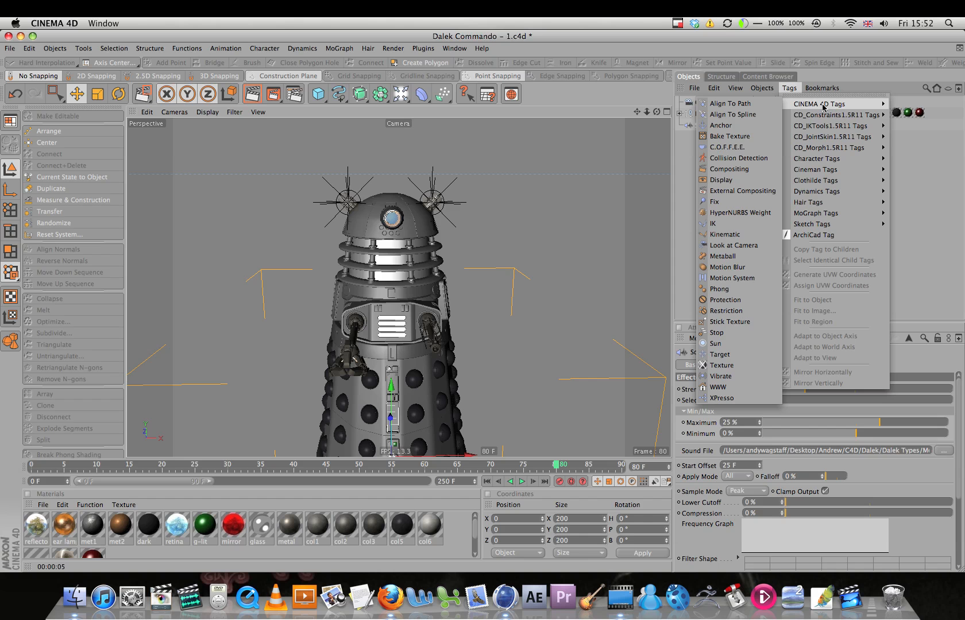
left_click(766, 397)
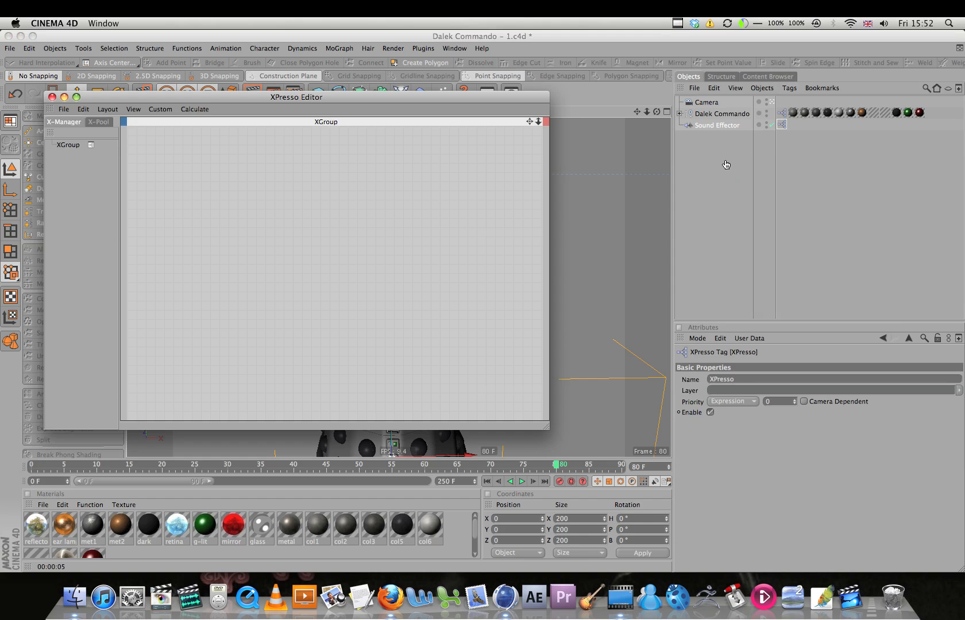
- Bring the Sound Effector into the XPresso graph as a node and give it an Object output port
left_click_drag(714, 127, 167, 149)
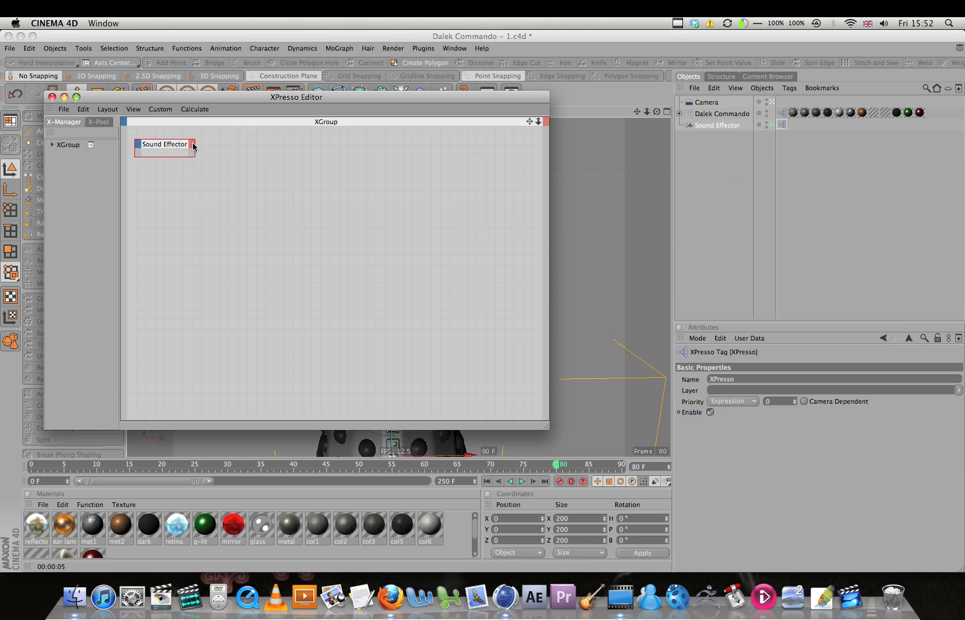
left_click(193, 147)
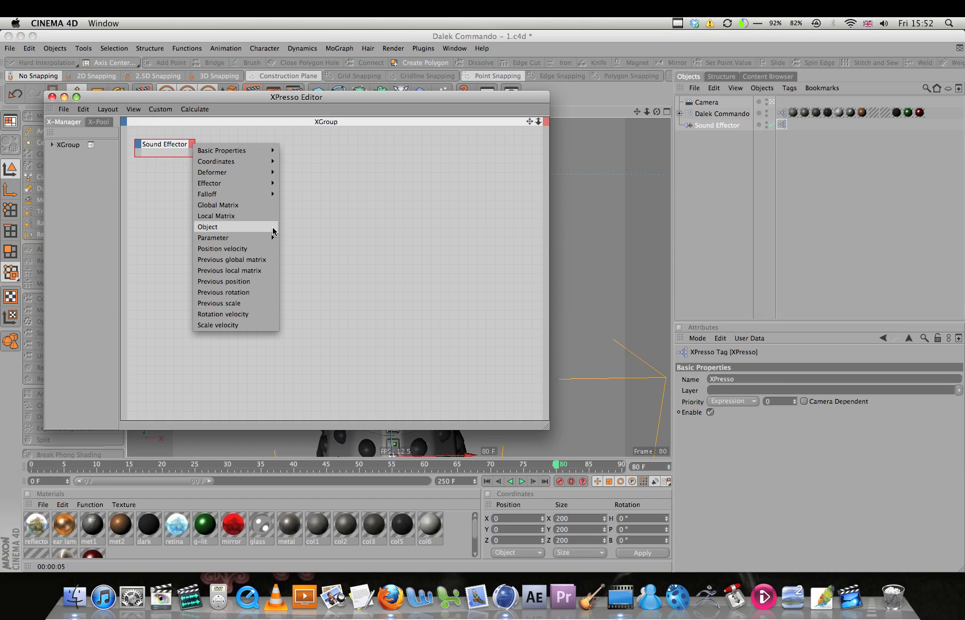
left_click(273, 229)
right_click(273, 231)
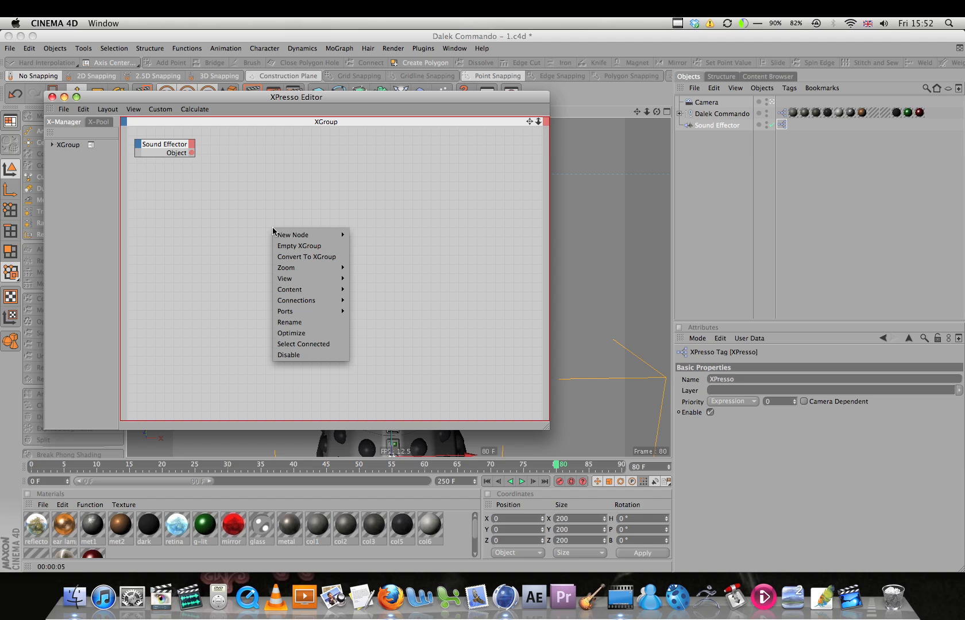
mouse_move(321, 236)
mouse_move(363, 239)
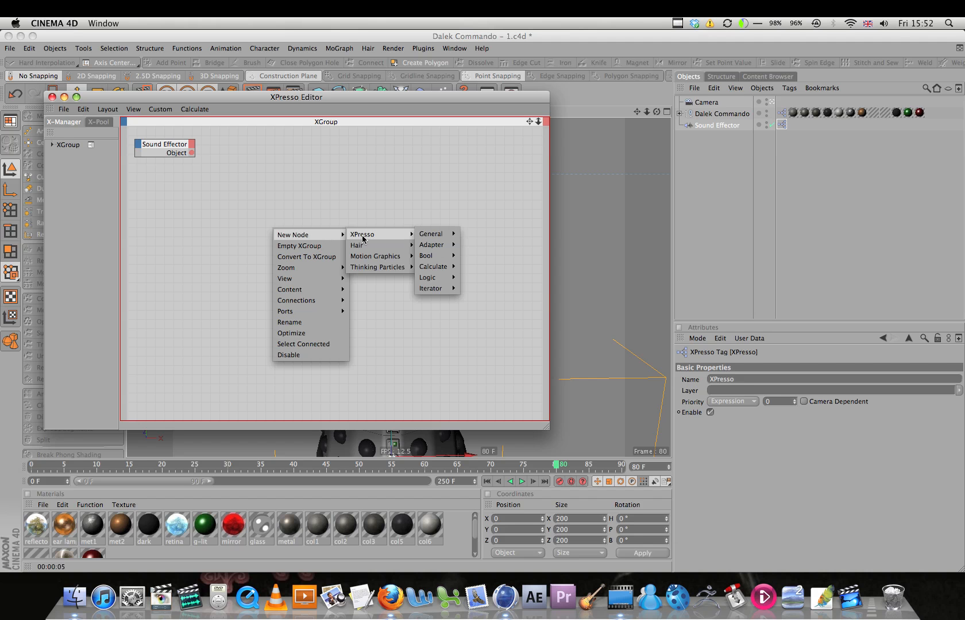
mouse_move(396, 262)
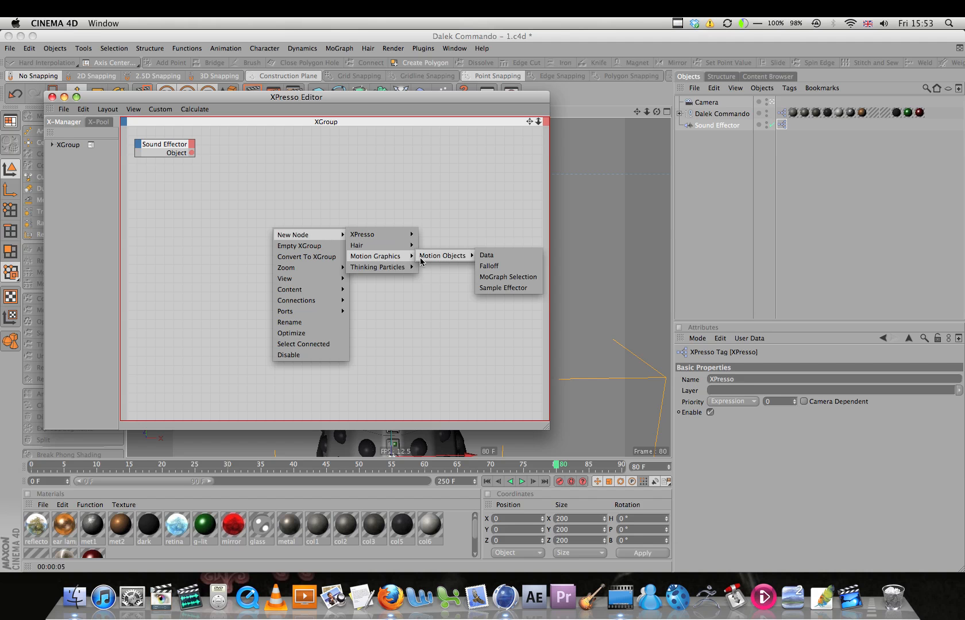
left_click(532, 277)
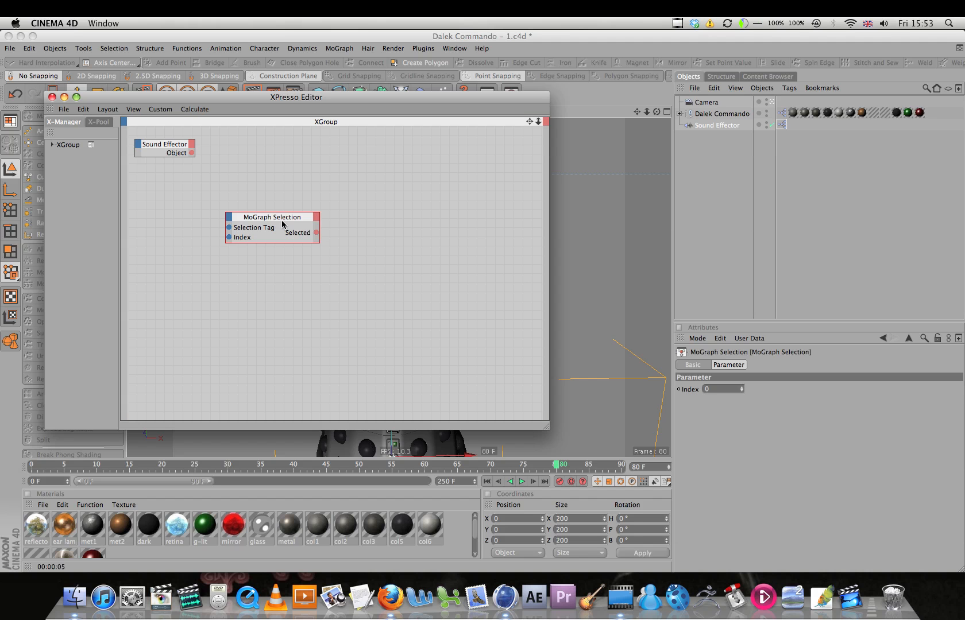
key("Delete")
- Add a Motion Graphics Sample Effector node to the XPresso graph
right_click(244, 189)
mouse_move(269, 193)
mouse_move(346, 193)
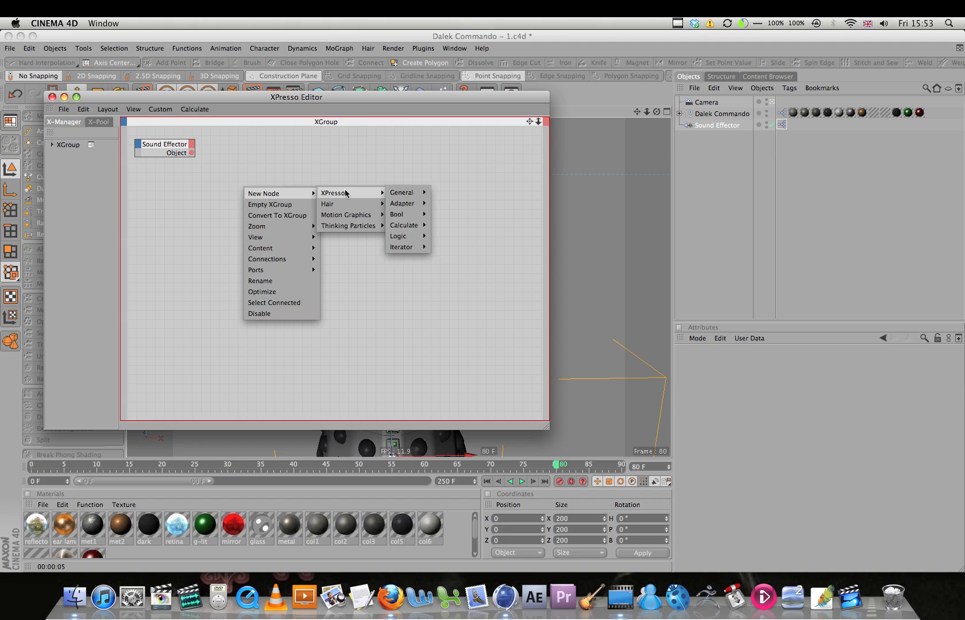
mouse_move(348, 215)
mouse_move(414, 214)
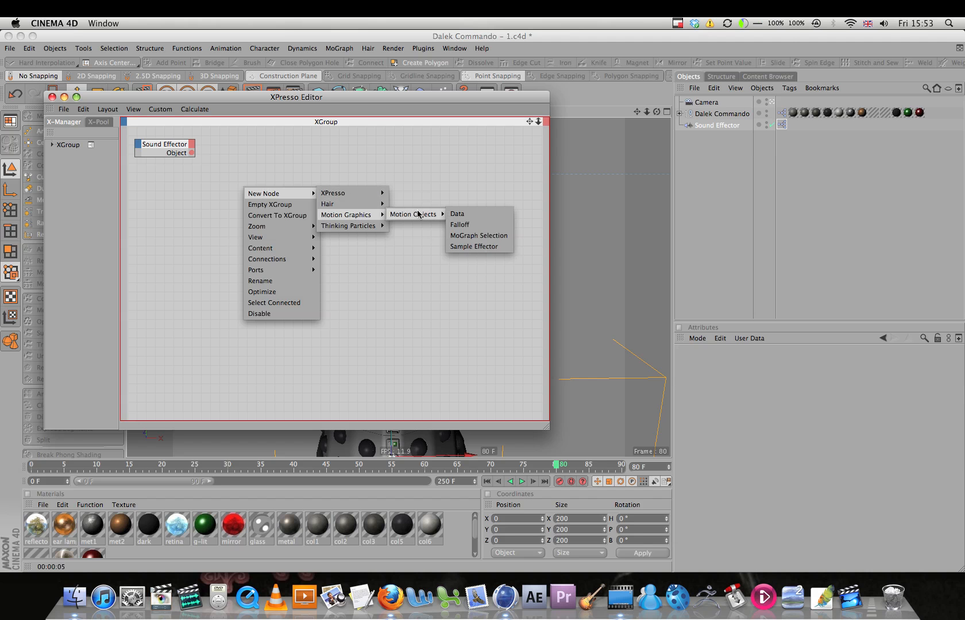
left_click(485, 245)
- Give the Sample Effector node a Strength output and connect the Sound Effector's Object output to its Effector input
left_click(295, 176)
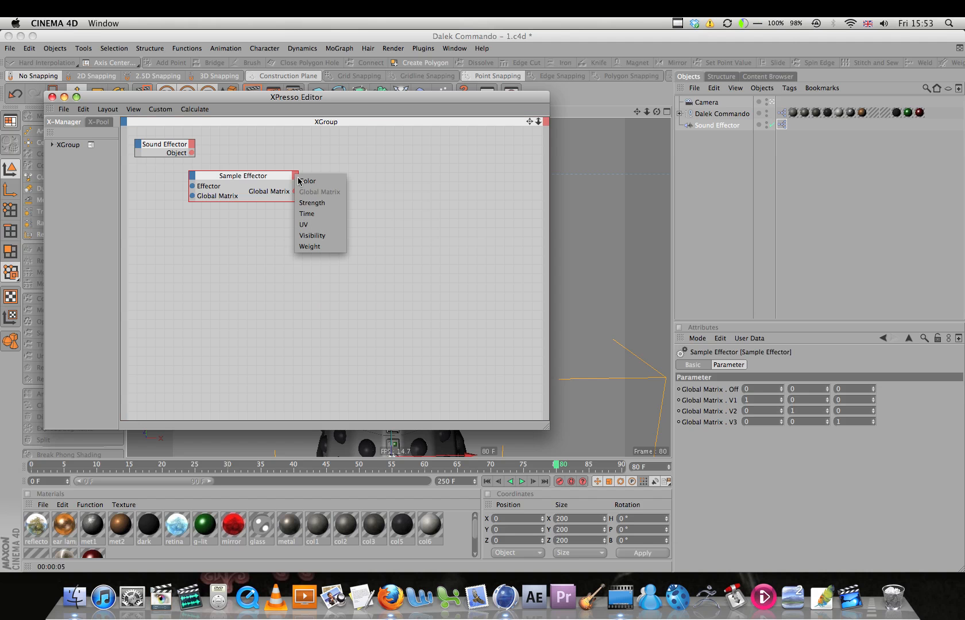
left_click(320, 204)
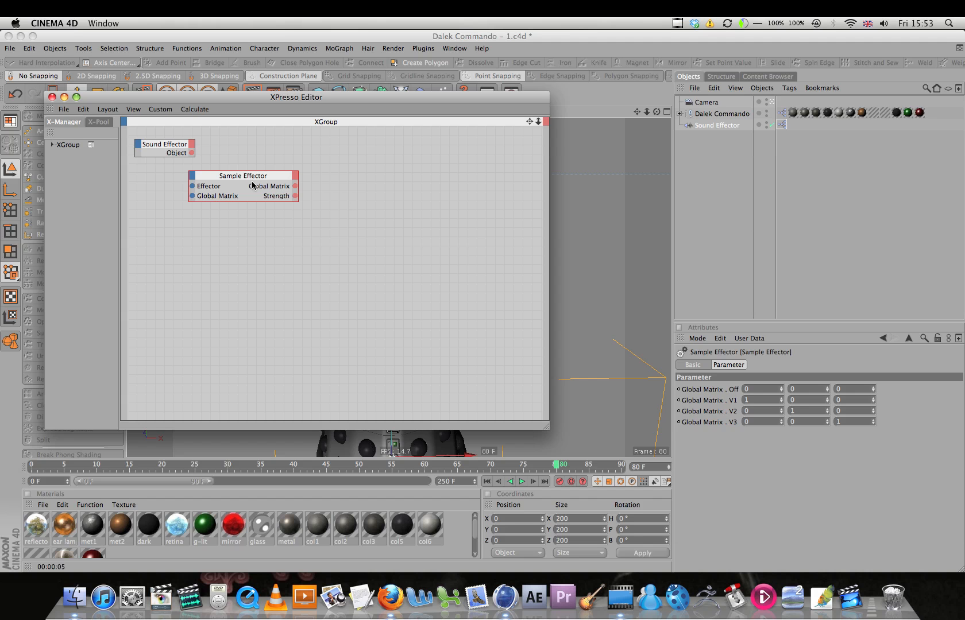
double_click(295, 197)
left_click(296, 182)
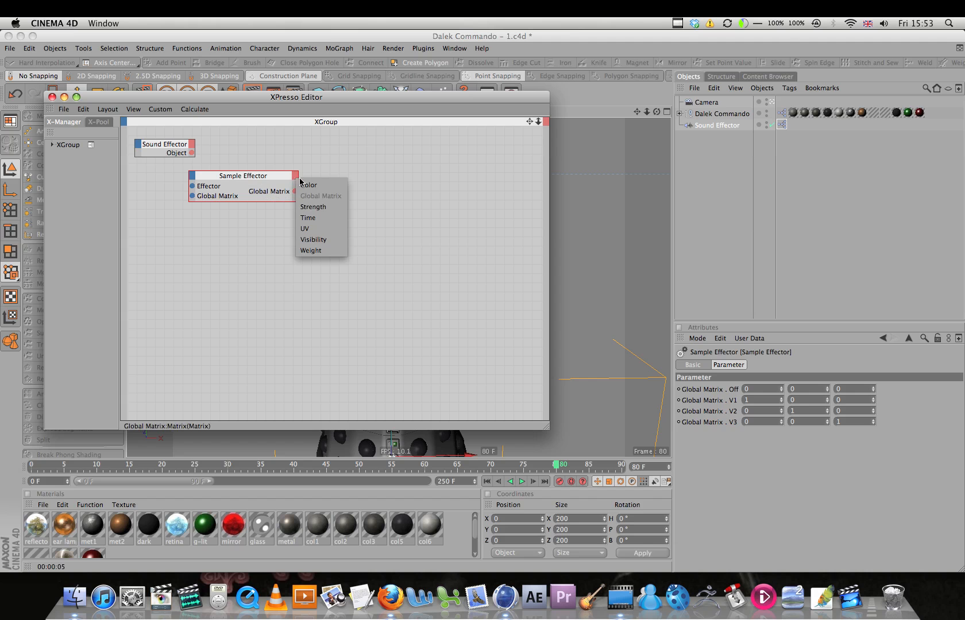
left_click(328, 208)
left_click_drag(251, 180, 277, 159)
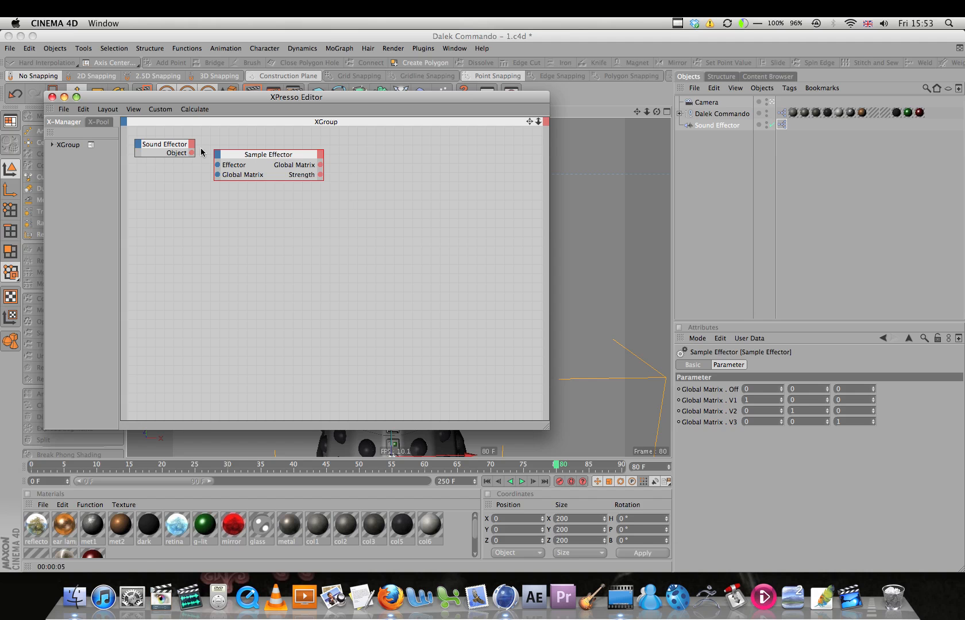
left_click_drag(192, 153, 211, 166)
- Add a Range Mapper node fed by the Sample Effector's Strength output and set its Output Upper to 100
right_click(309, 249)
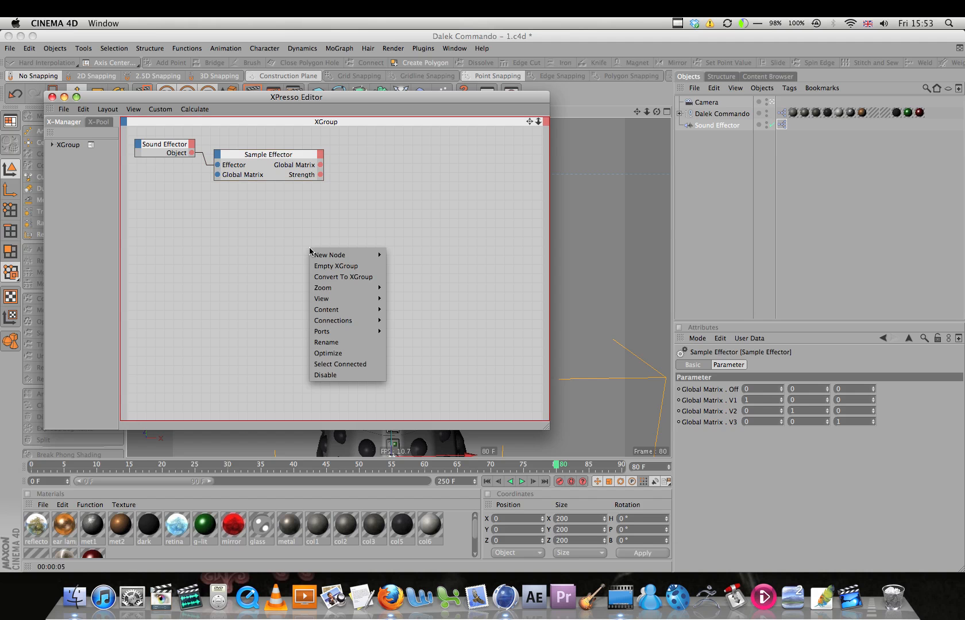
mouse_move(342, 254)
mouse_move(409, 256)
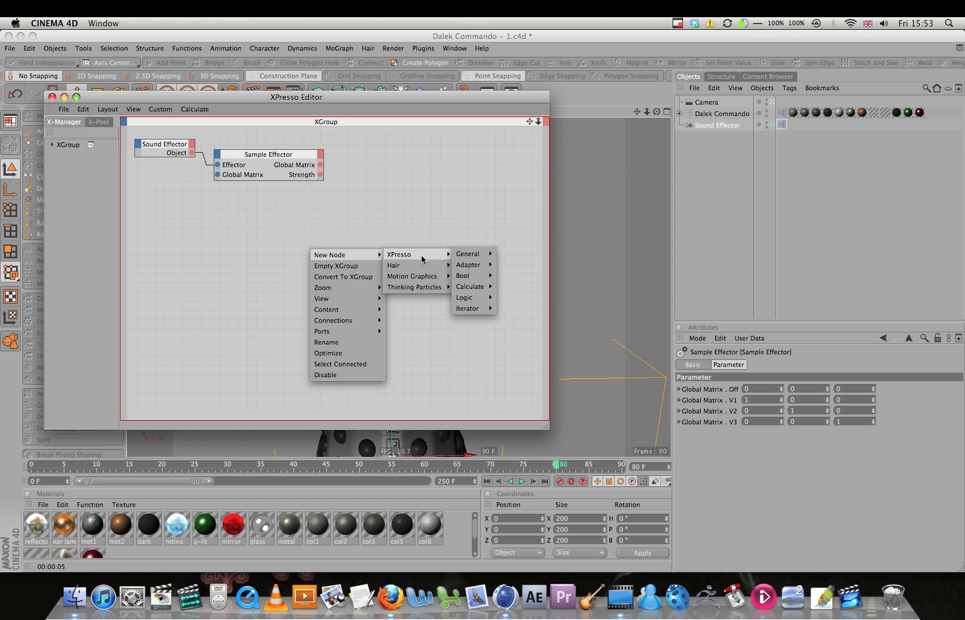
mouse_move(470, 286)
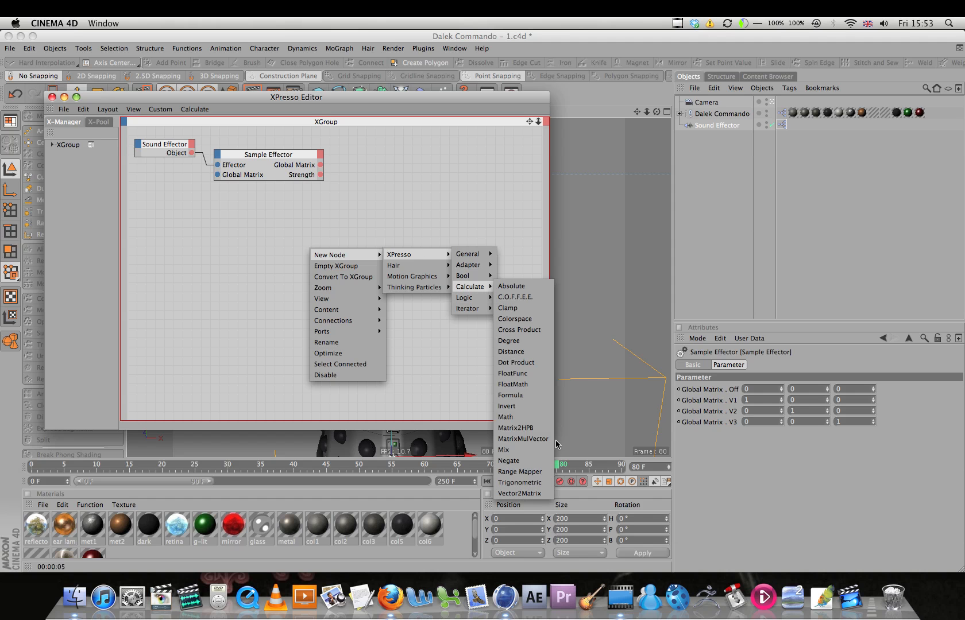
left_click(520, 472)
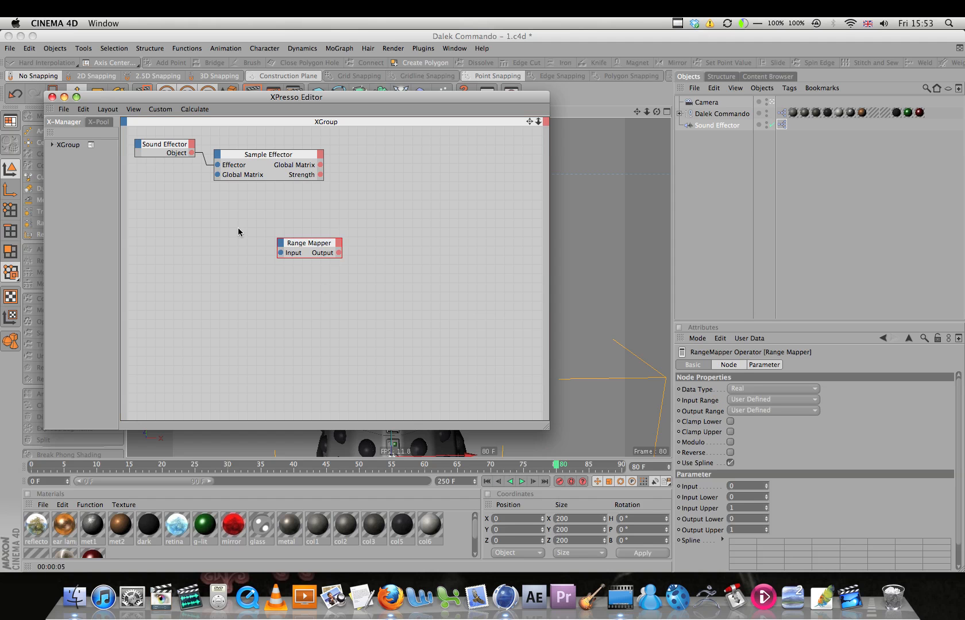
left_click_drag(306, 248, 342, 173)
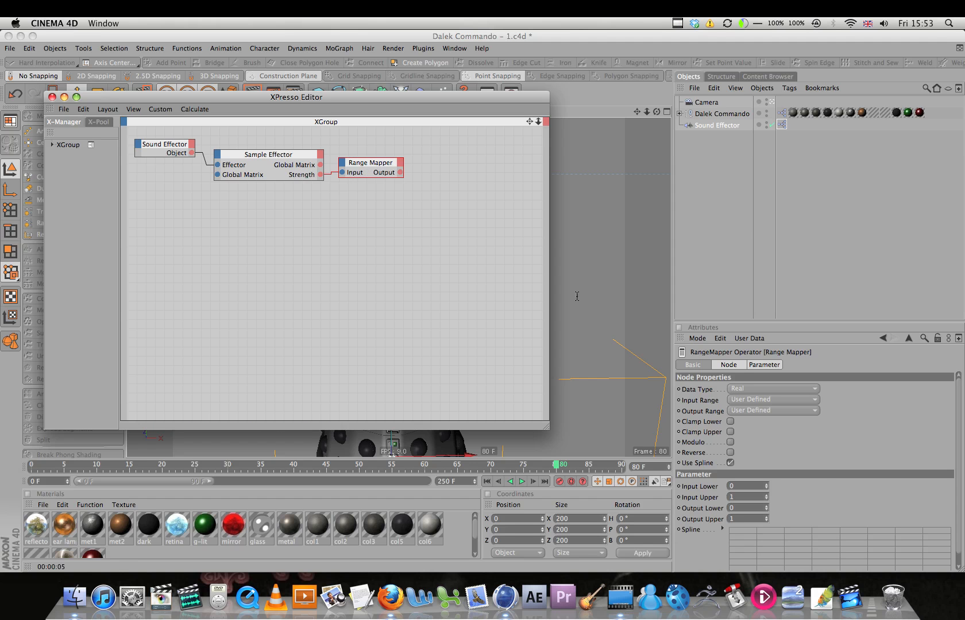
left_click(746, 518)
type("00")
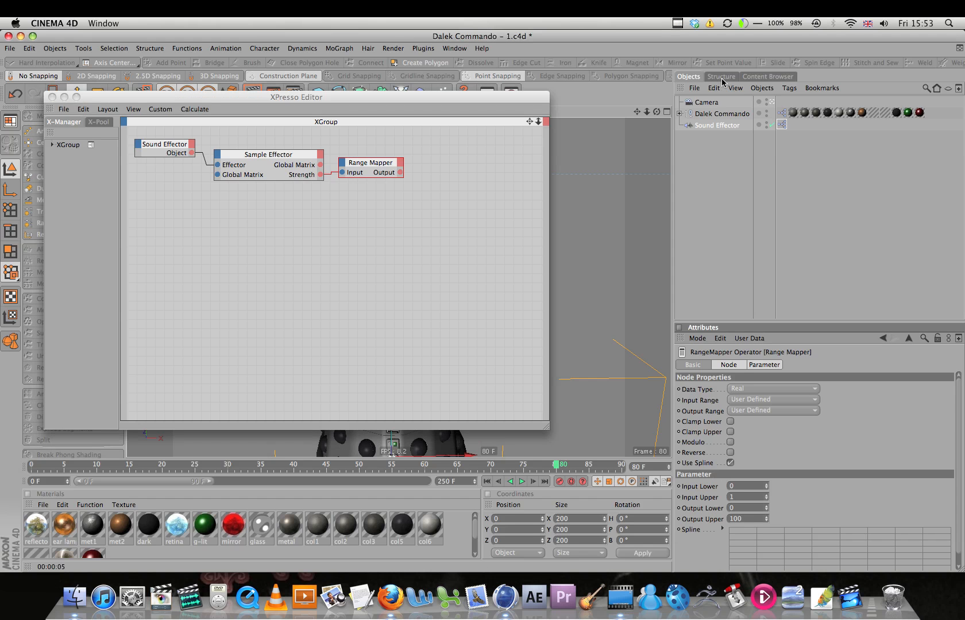
- Bring the Left and Right lights from the Dalek Commando's head sym group into the XPresso graph as nodes
left_click(680, 114)
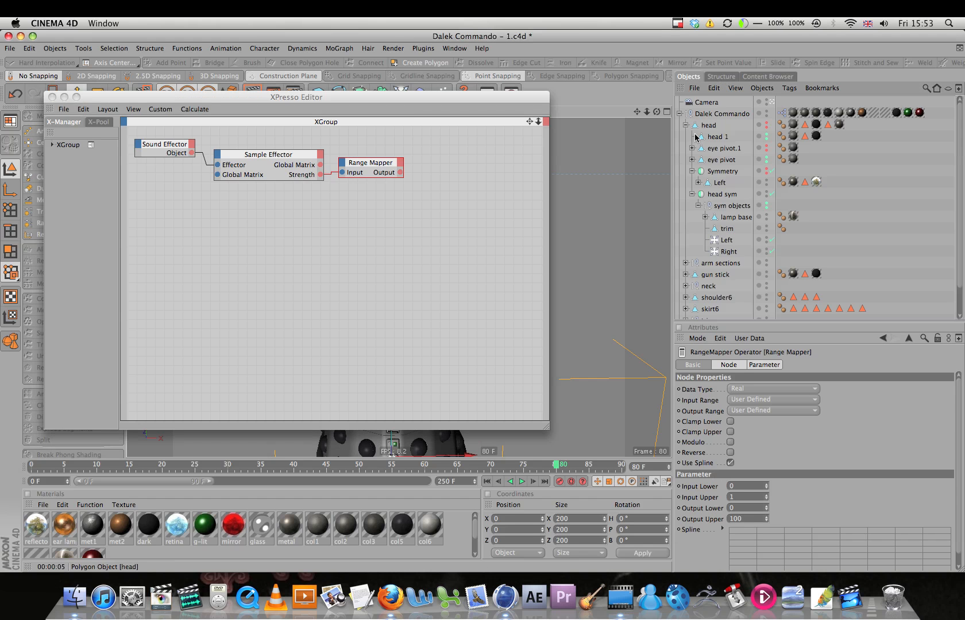
left_click(727, 240)
left_click(728, 252, "shift")
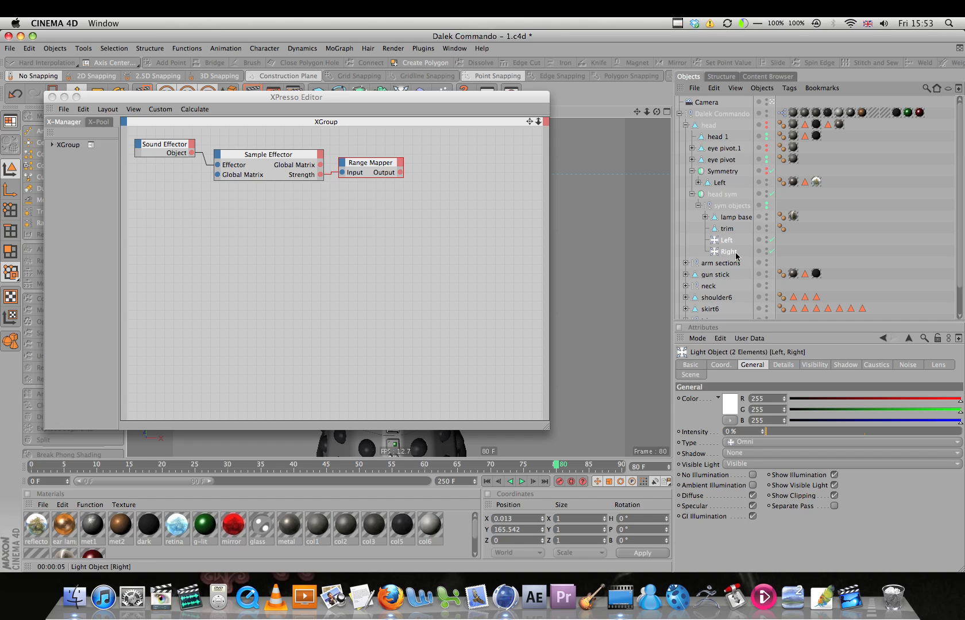
left_click_drag(729, 254, 451, 156)
left_click(478, 193)
left_click(475, 172, "shift")
- Give the Left and Right light nodes an Intensity input and connect the Range Mapper's Output to both
left_click(432, 159)
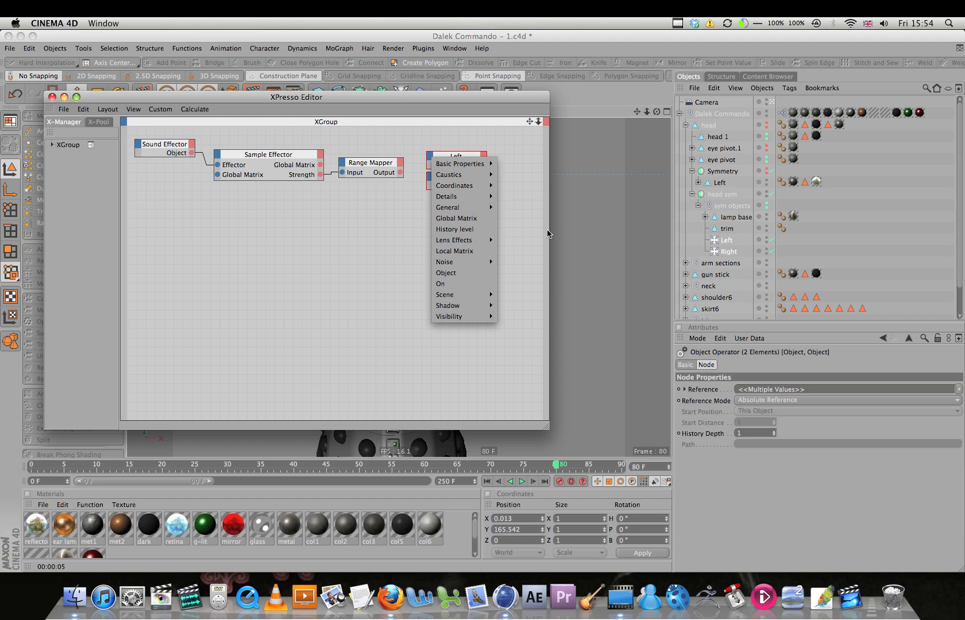
mouse_move(494, 209)
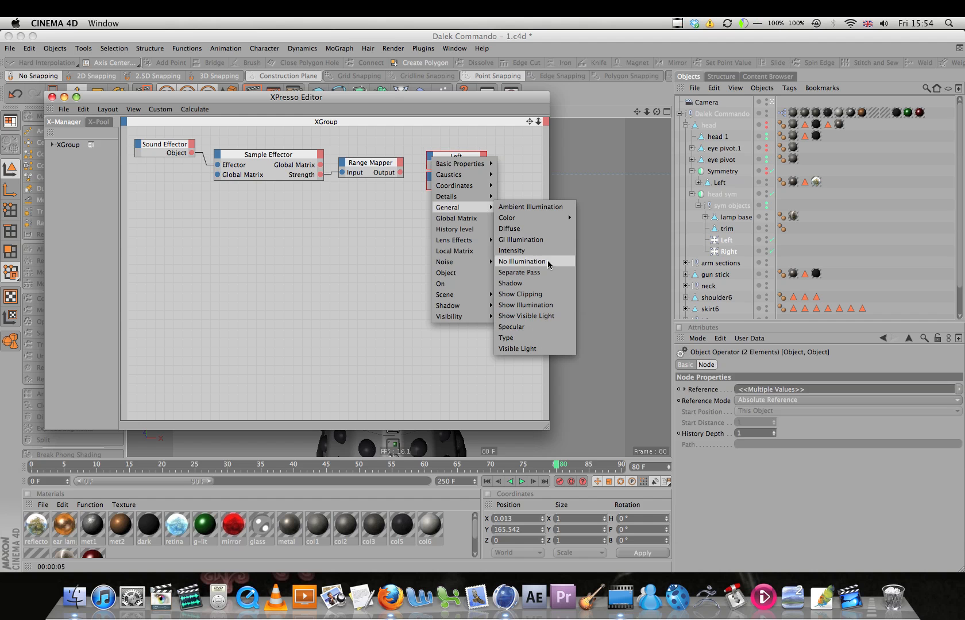
left_click(546, 251)
left_click(429, 183)
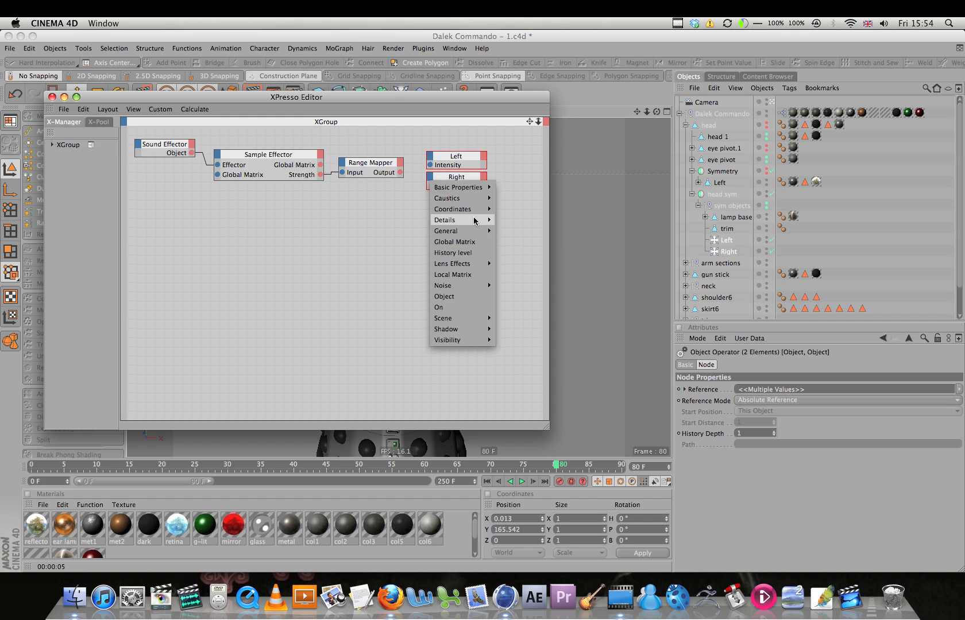
mouse_move(470, 229)
left_click(525, 253)
left_click_drag(400, 173, 430, 166)
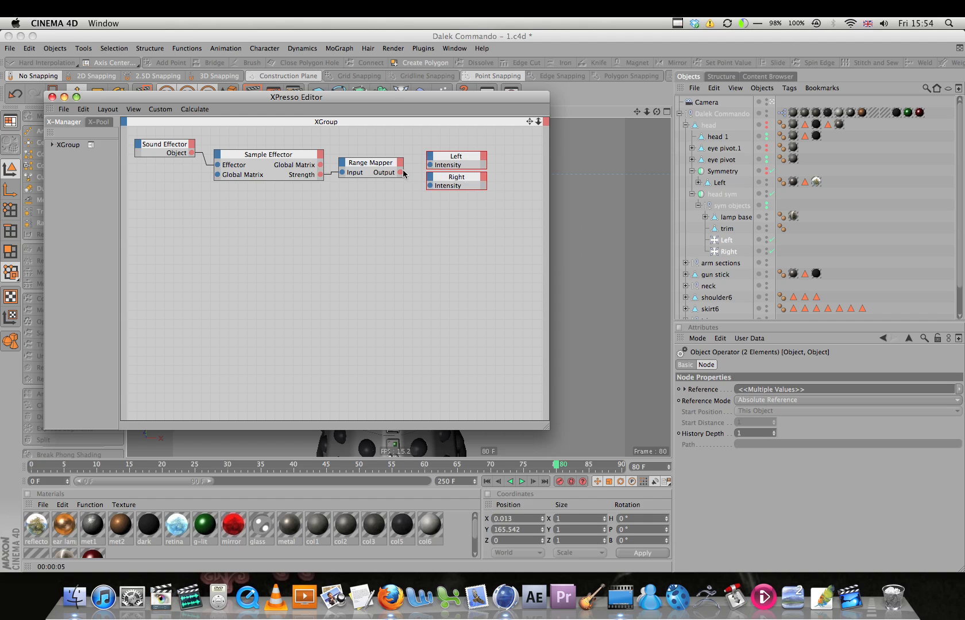
left_click_drag(403, 172, 430, 185)
- Collapse the Dalek Commando hierarchy and close the XPresso Editor
left_click(680, 113)
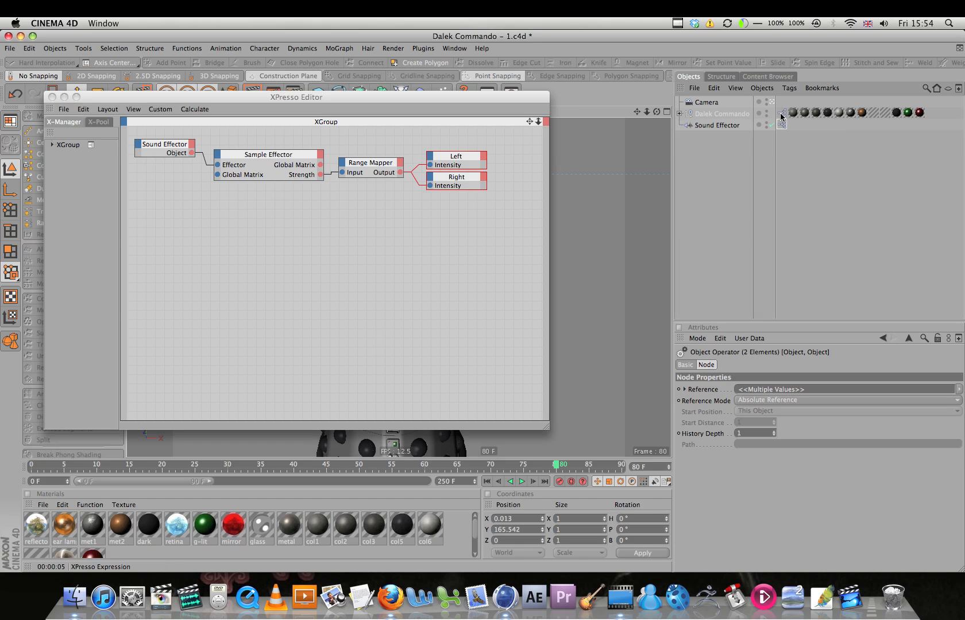
left_click(722, 117)
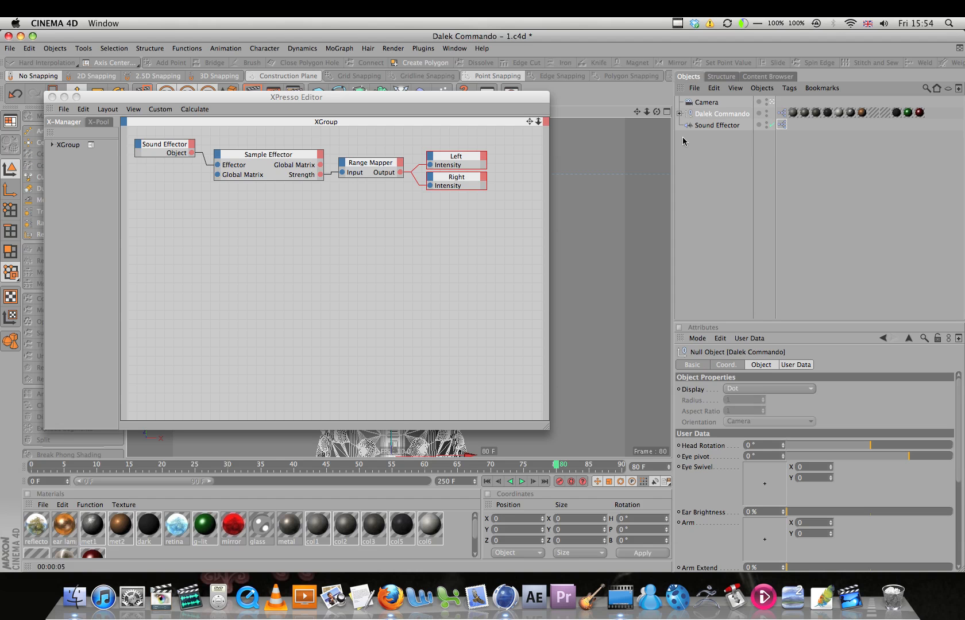
left_click(712, 125)
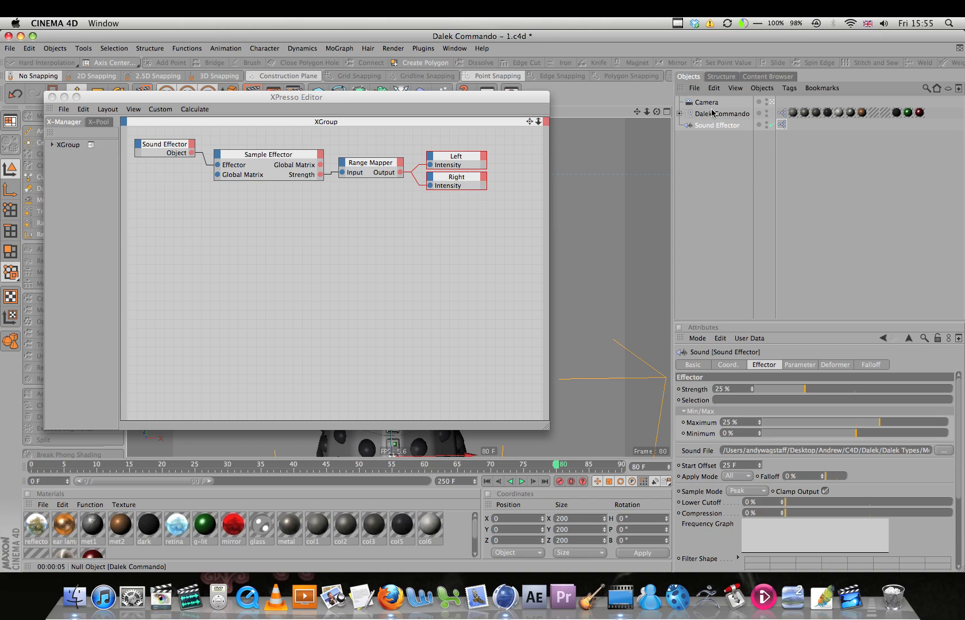
left_click(720, 304)
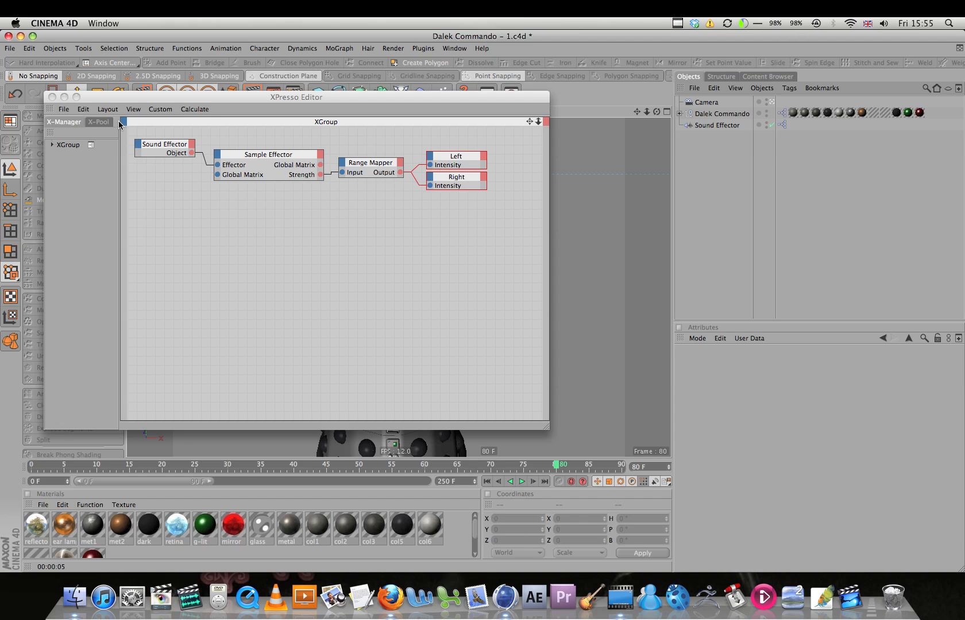
left_click(52, 98)
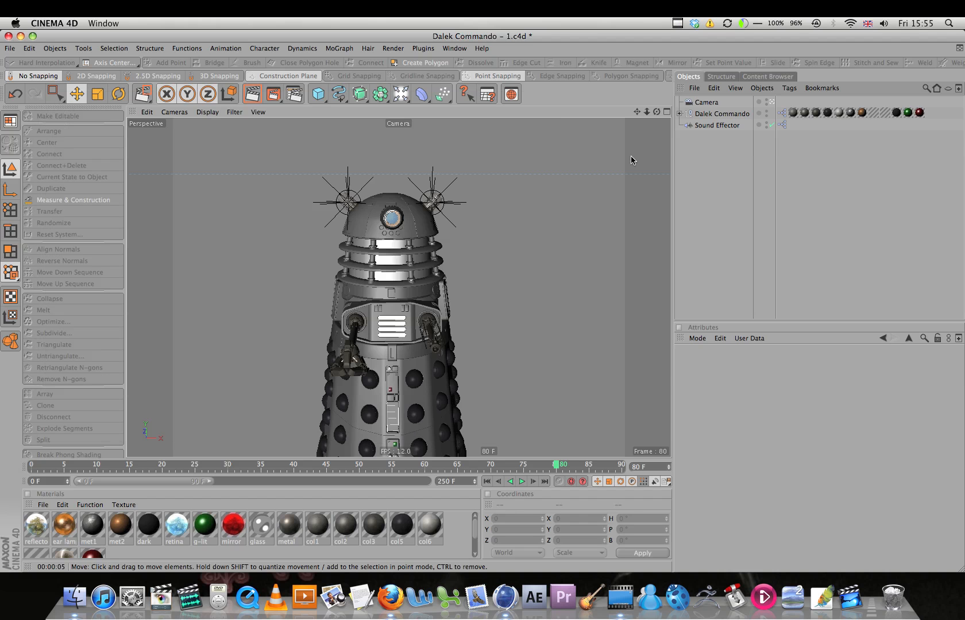
- Select the Sound Effector and play the animation from the start to check the ear lights' response
left_click(717, 126)
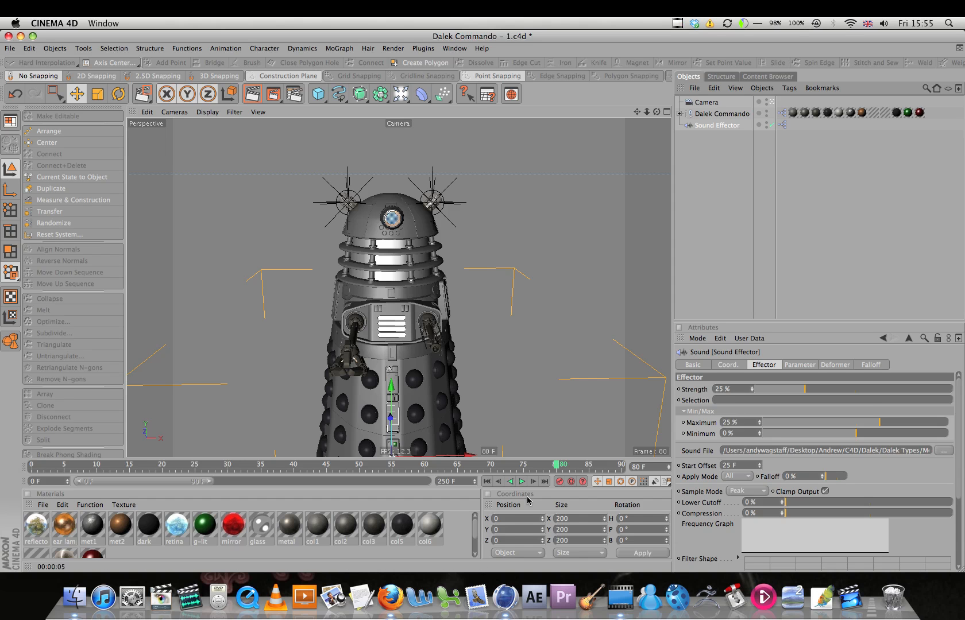
left_click(487, 481)
left_click(521, 481)
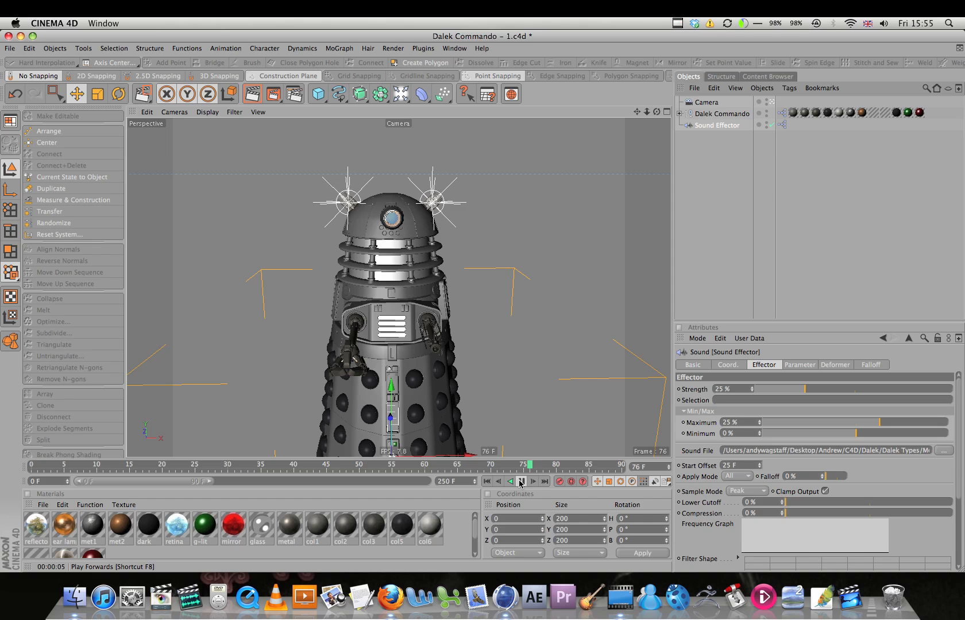
left_click(521, 482)
- Go to frame 67 and render the region around the Dalek's head
left_click(472, 465)
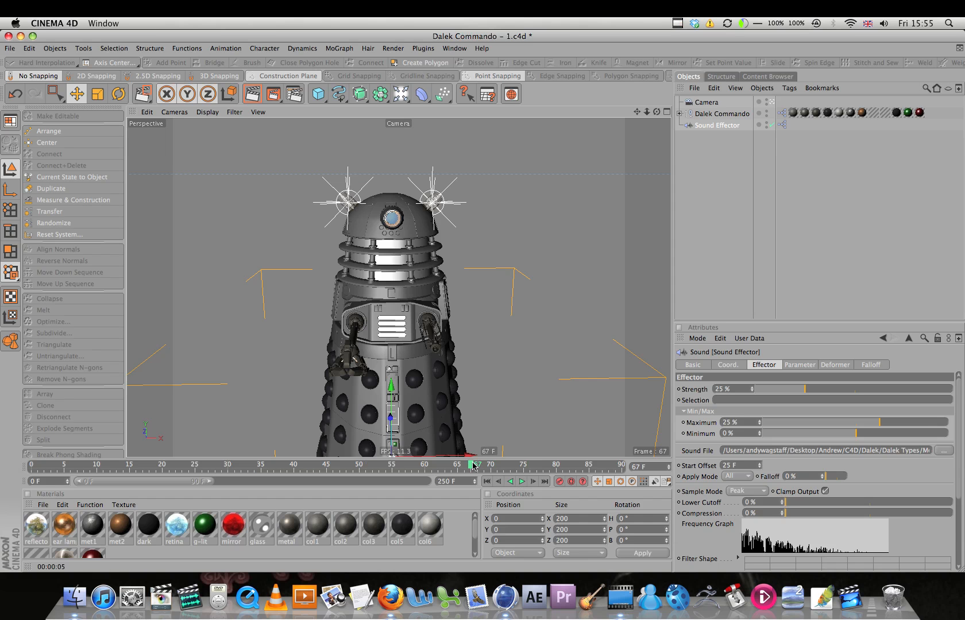
left_click_drag(274, 94, 295, 103)
left_click_drag(298, 166, 479, 254)
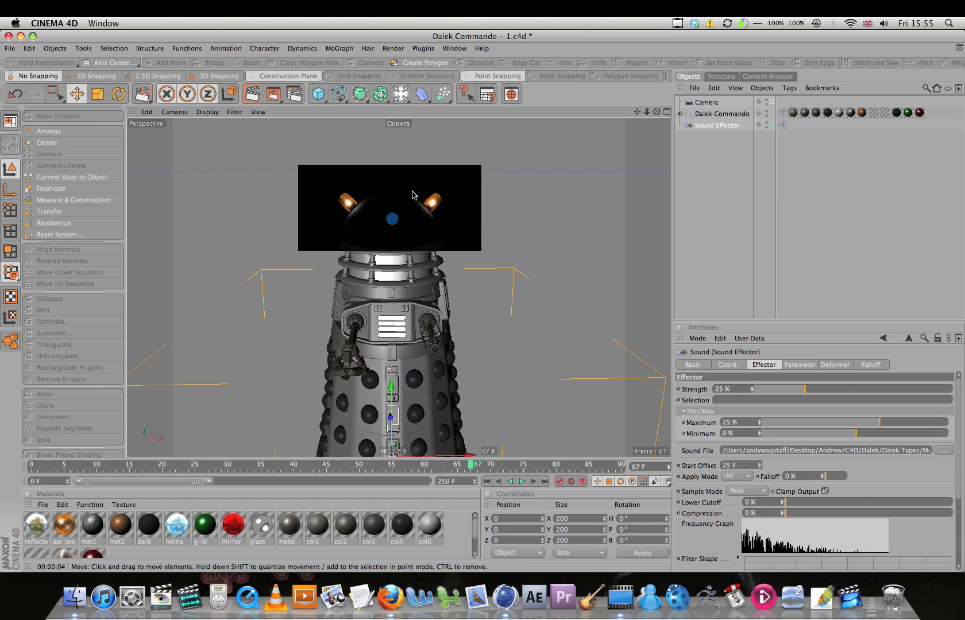
- Try the Sound Effector with Strength and Maximum at 100% and render the region around the Dalek's head
left_click_drag(736, 392, 666, 390)
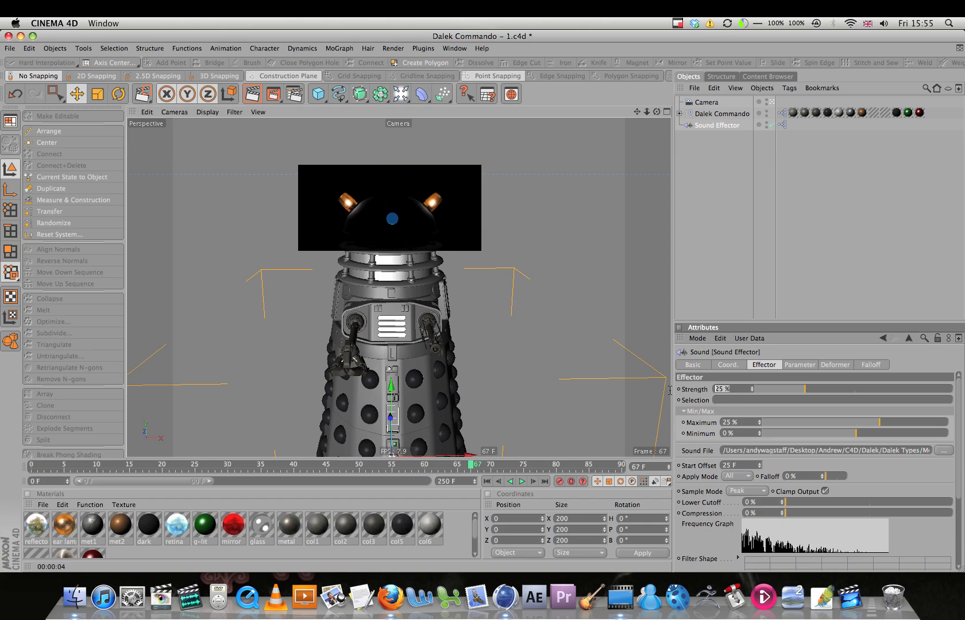
type("100")
key("Return")
left_click_drag(746, 418, 667, 418)
type("100")
key("Return")
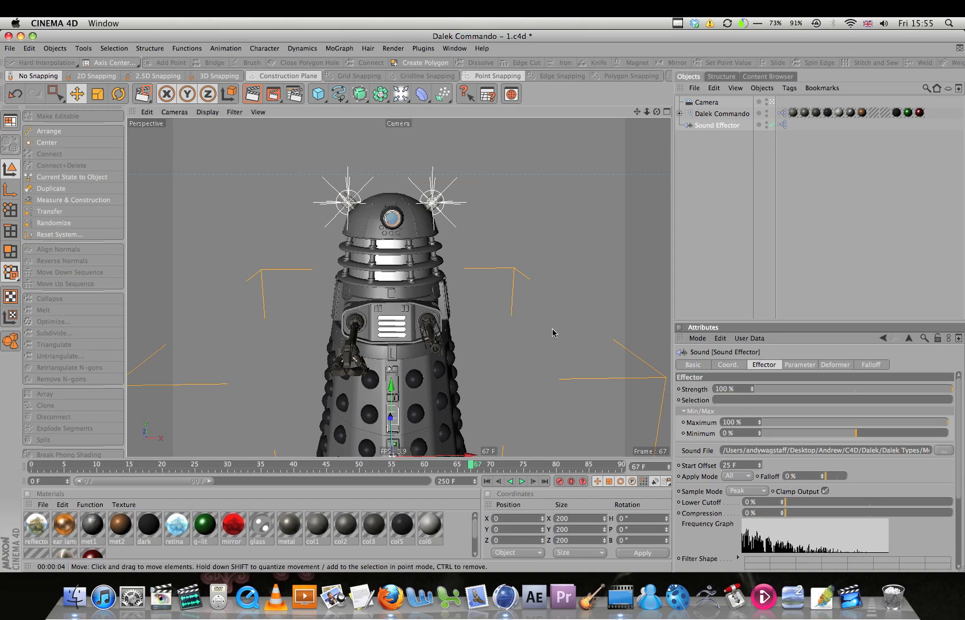
left_click_drag(276, 100, 298, 110)
left_click_drag(282, 162, 505, 246)
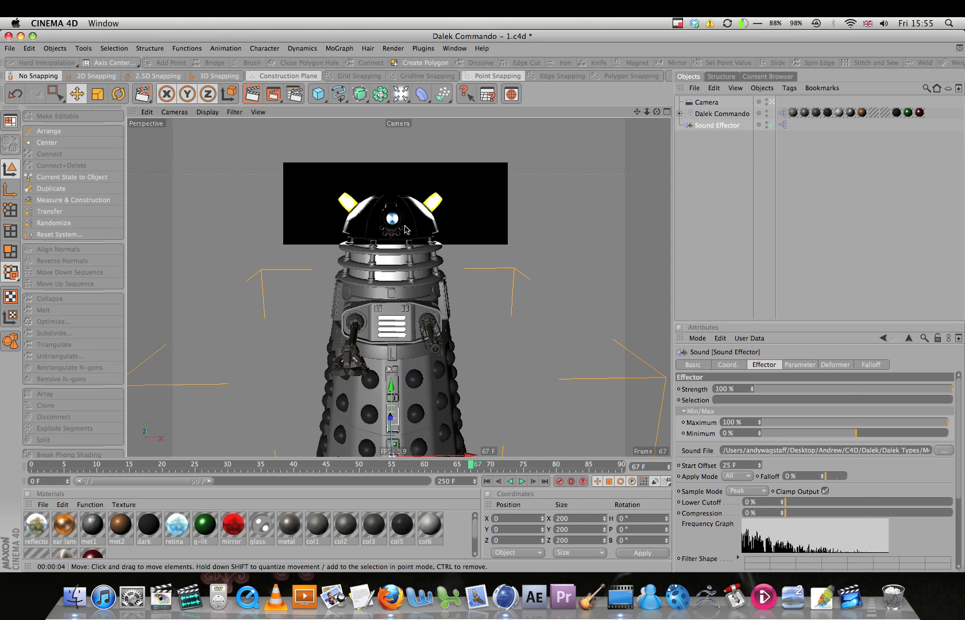
- Set the Sound Effector's Strength and Maximum to 25% and clear the object selection
left_click_drag(736, 389, 658, 383)
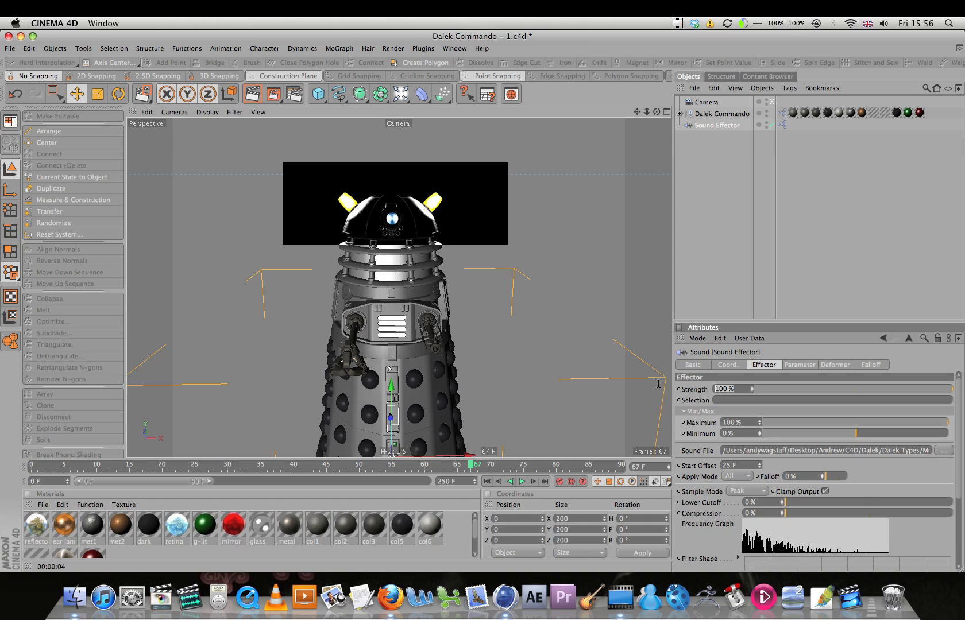
type("25")
key("Tab")
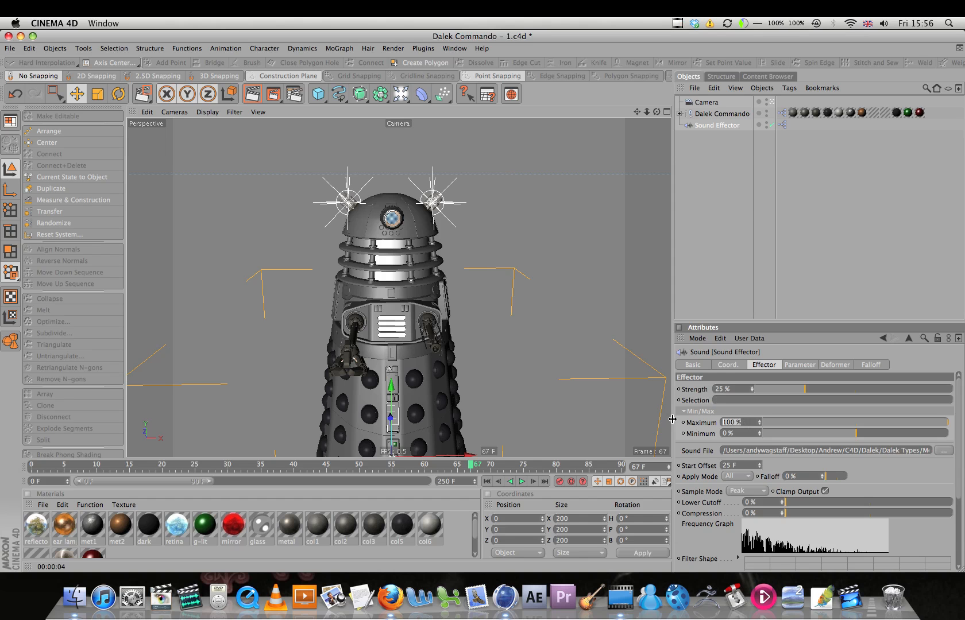
type("25")
key("Return")
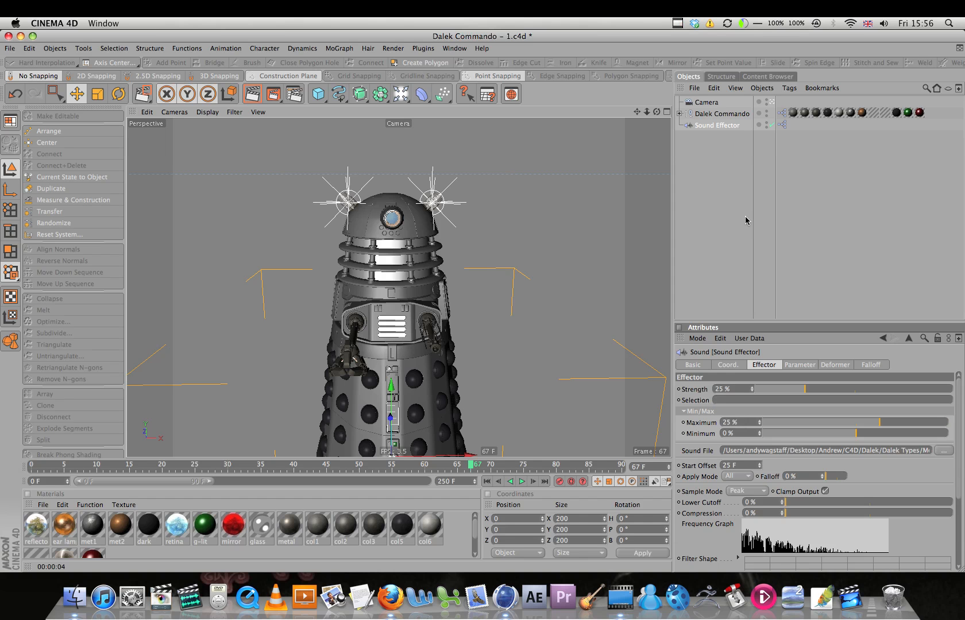
left_click(716, 192)
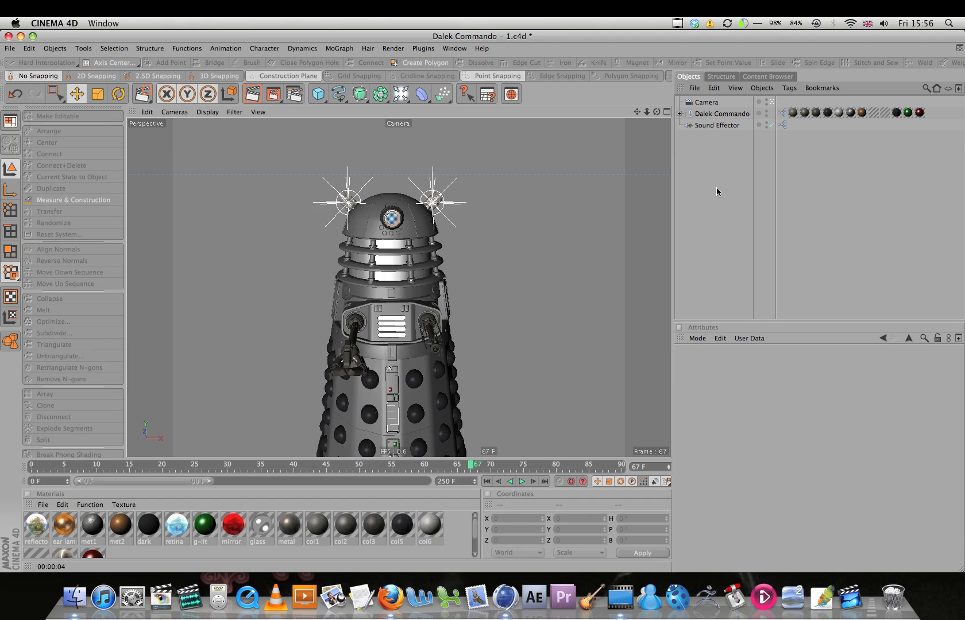
left_click(626, 599)
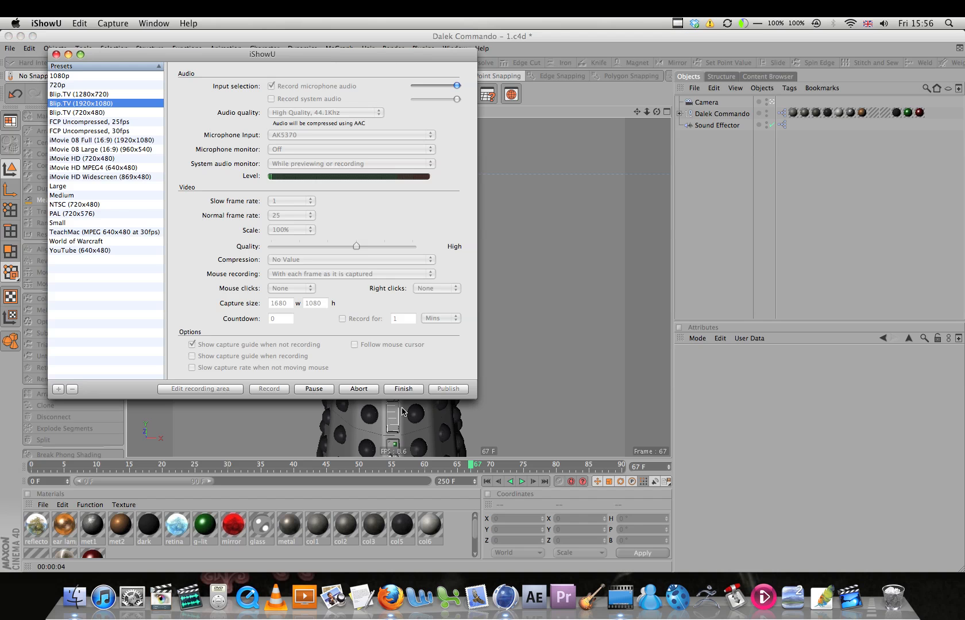